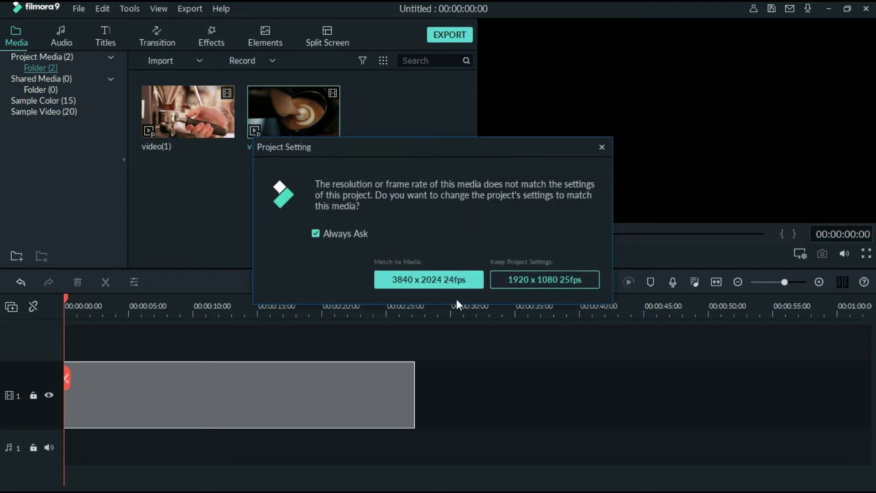
# - Keep the project settings of 1920 x 1080 at 25fps for the clip placed on the timeline
pyautogui.click(560, 279)
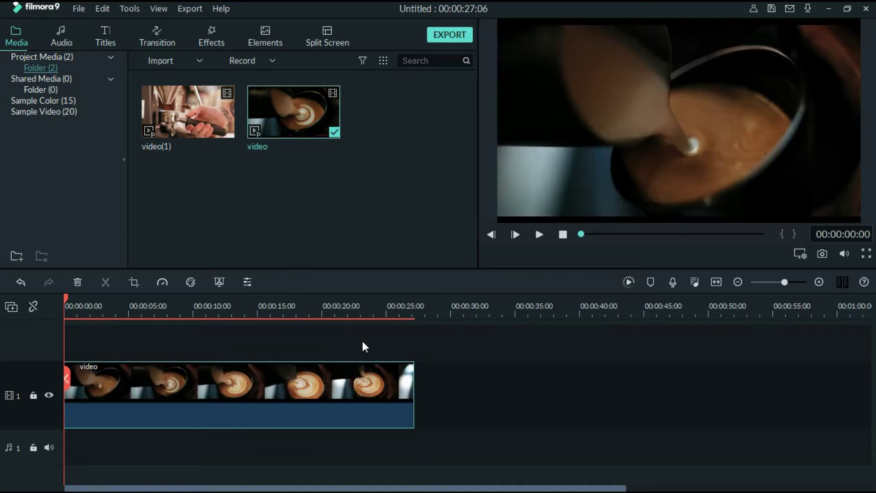
pyautogui.moveTo(308, 401)
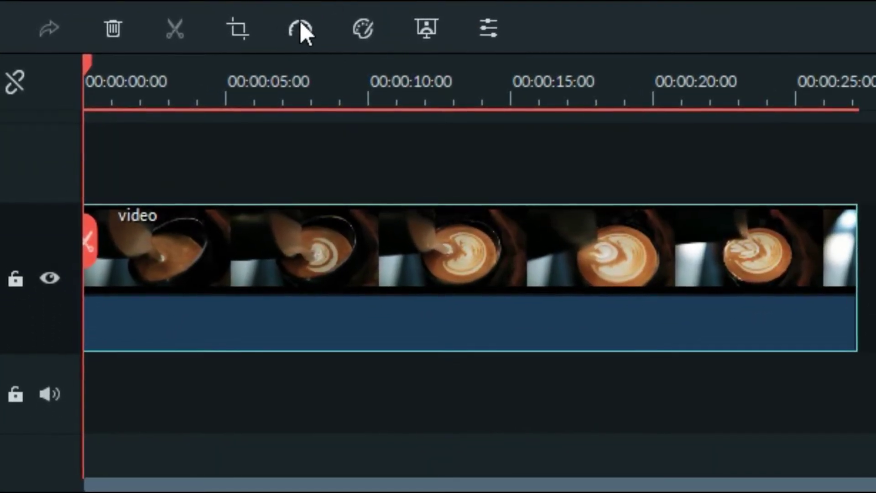
pyautogui.click(302, 30)
pyautogui.moveTo(475, 145)
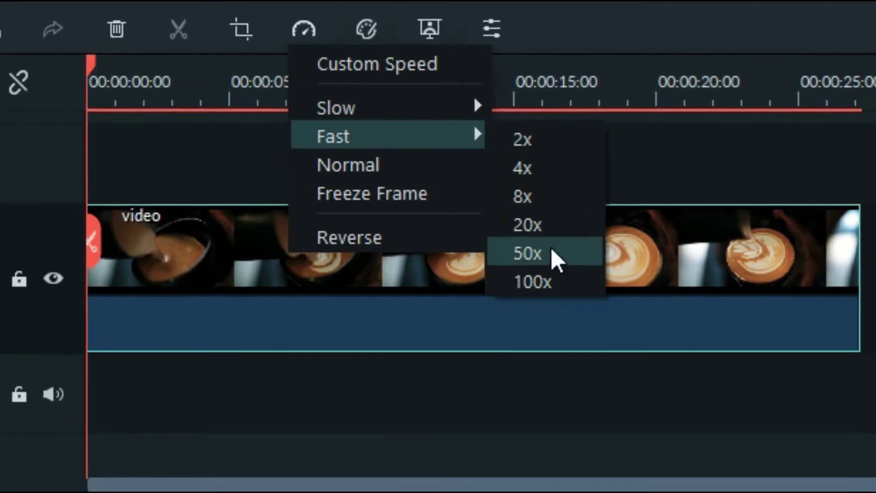
pyautogui.moveTo(415, 118)
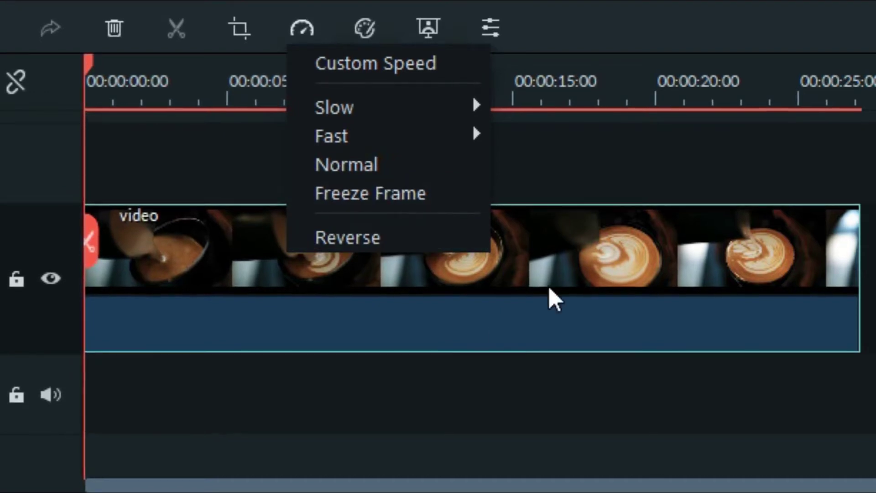
pyautogui.click(561, 249)
pyautogui.rightClick(560, 246)
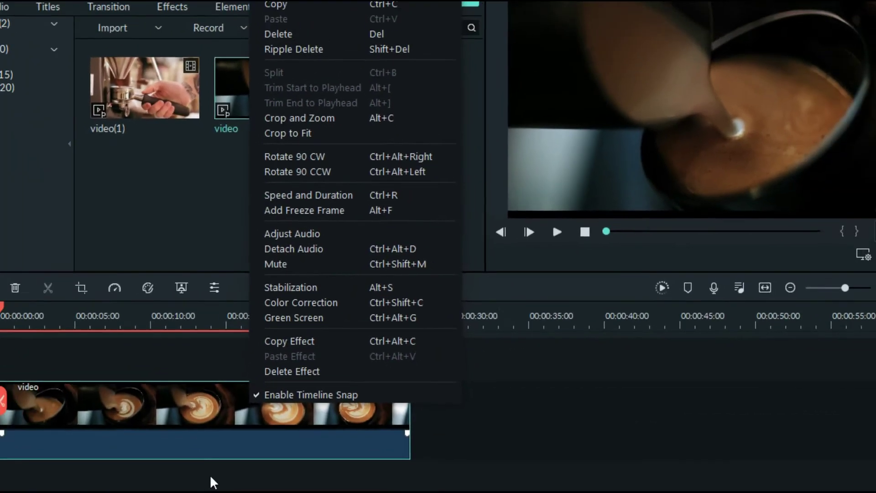
pyautogui.click(198, 440)
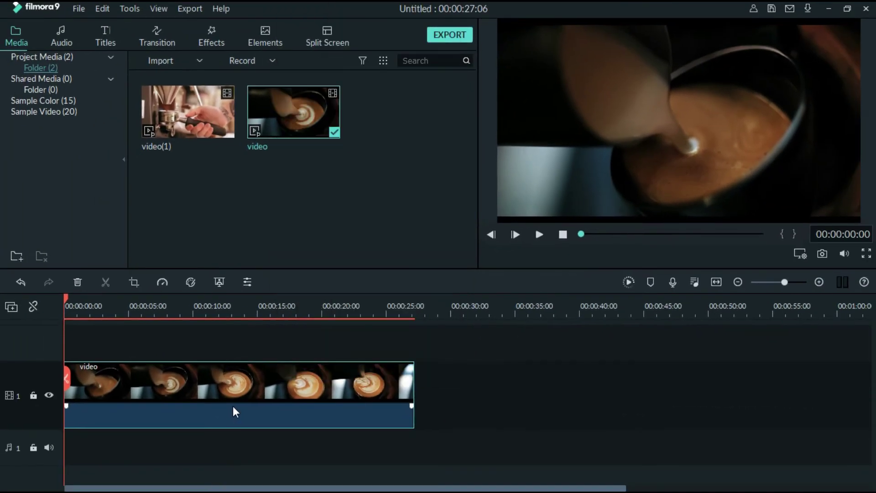
# - Open the clip's speed and duration settings, try a custom speed of 0.654, and reset the speed to 1
pyautogui.hotkey('ctrl', 'r')
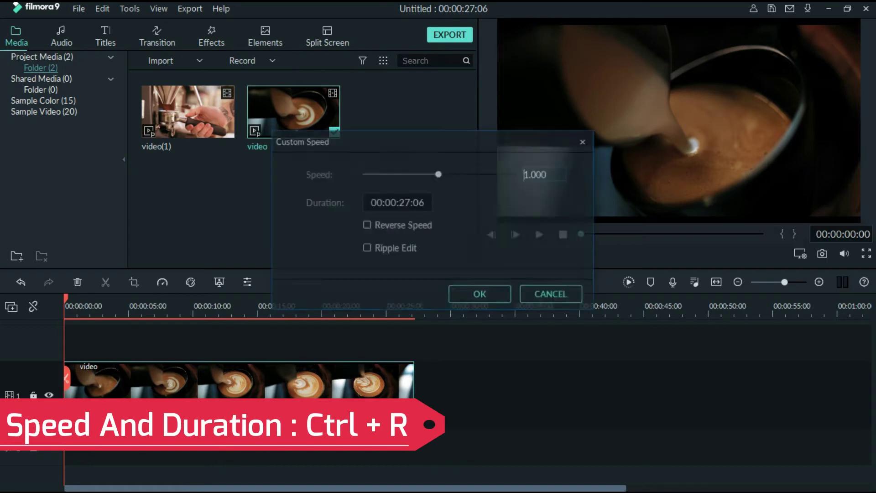
pyautogui.moveTo(480, 142); pyautogui.dragTo(497, 145)
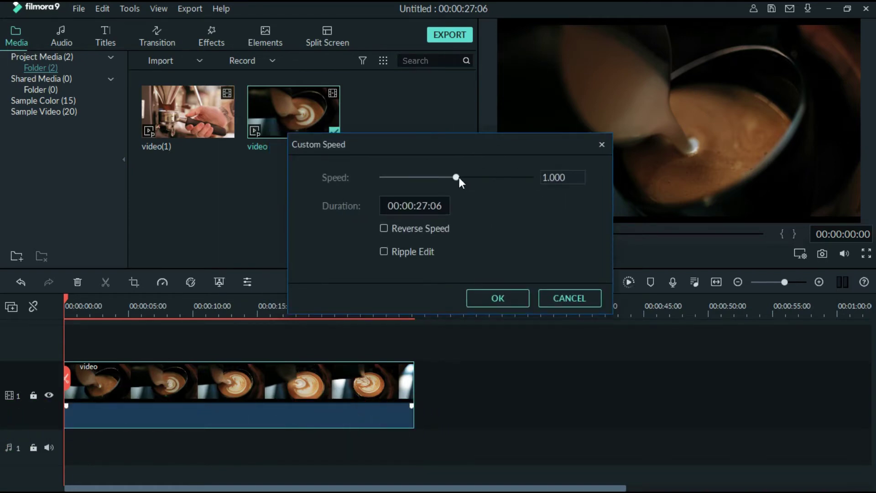
pyautogui.moveTo(456, 177)
pyautogui.mouseDown()
pyautogui.moveTo(464, 179)
pyautogui.moveTo(447, 179)
pyautogui.mouseUp()
pyautogui.scroll(-2, 568, 178)
pyautogui.doubleClick(580, 179)
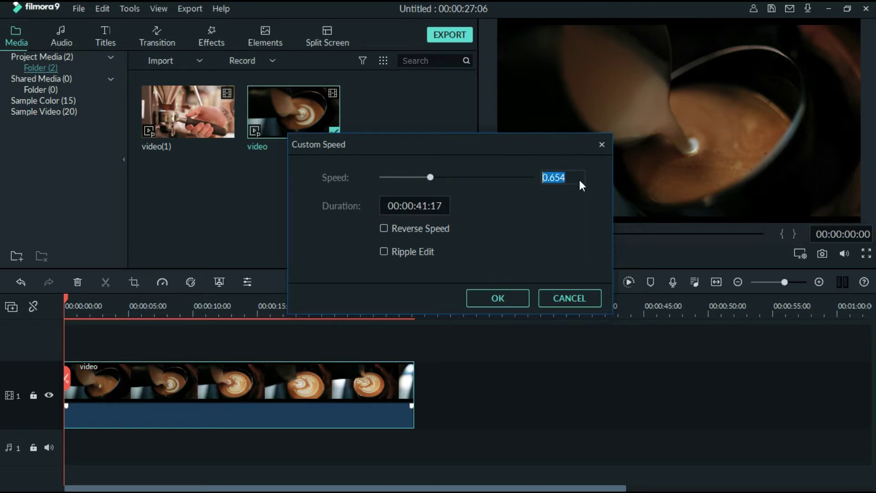
pyautogui.write('1')
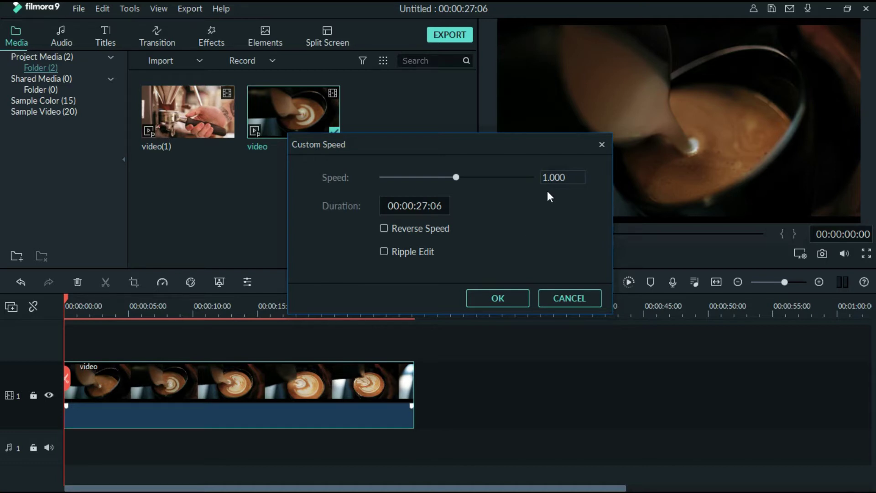
# - Try custom speeds of 2 and 0.5 for the clip and return the speed to 1
pyautogui.doubleClick(558, 179)
pyautogui.write('2')
pyautogui.doubleClick(557, 178)
pyautogui.write('0.52')
pyautogui.press('BackSpace')
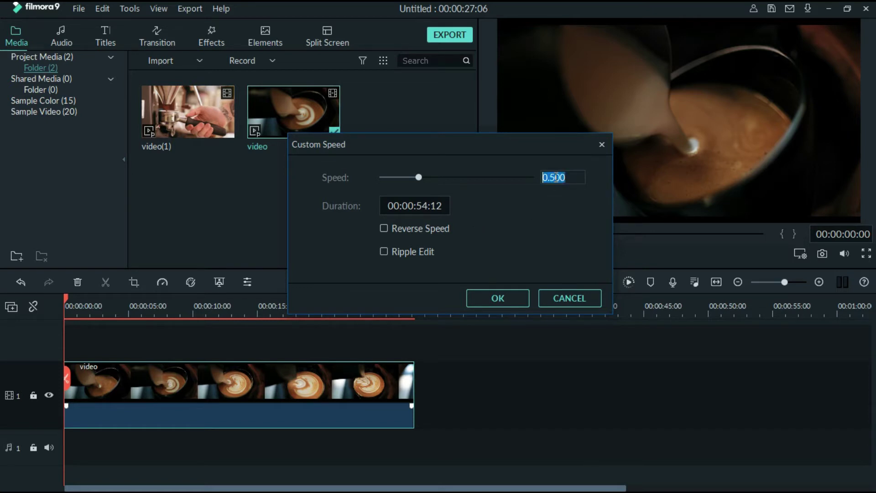
pyautogui.write('1')
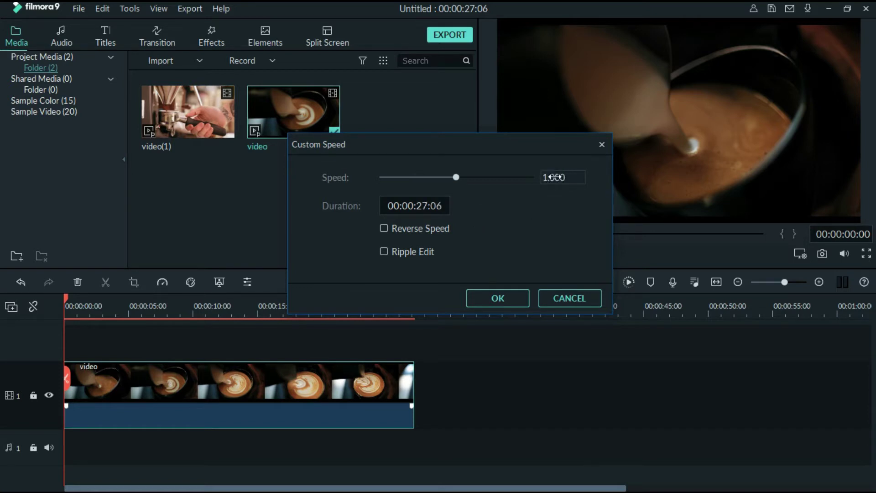
# - Try a custom duration of 00:00:01:00 for the clip and cancel the speed change
pyautogui.click(438, 205)
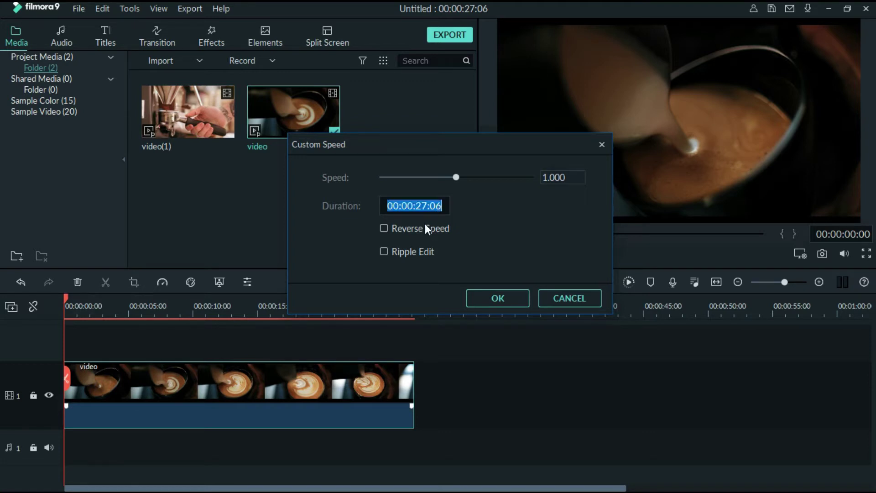
pyautogui.click(430, 206)
pyautogui.press('BackSpace')
pyautogui.press('BackSpace')
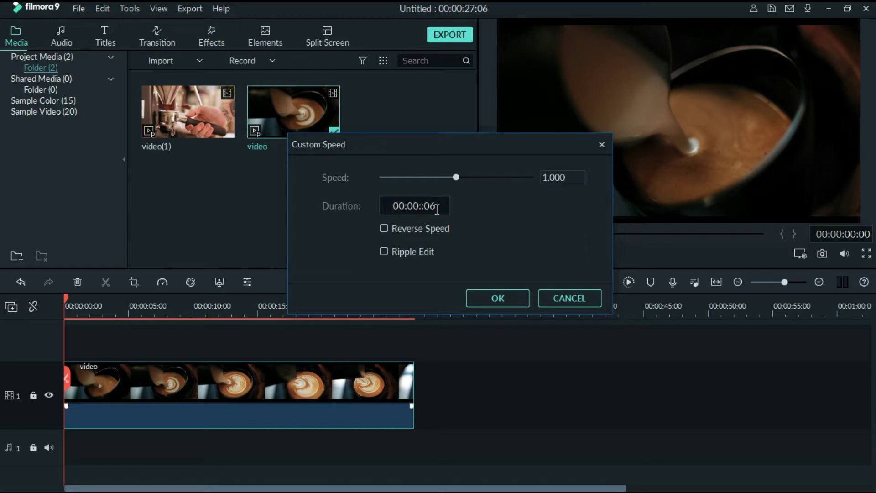
pyautogui.write('01')
pyautogui.click(442, 206)
pyautogui.press('BackSpace')
pyautogui.write('0')
pyautogui.click(556, 302)
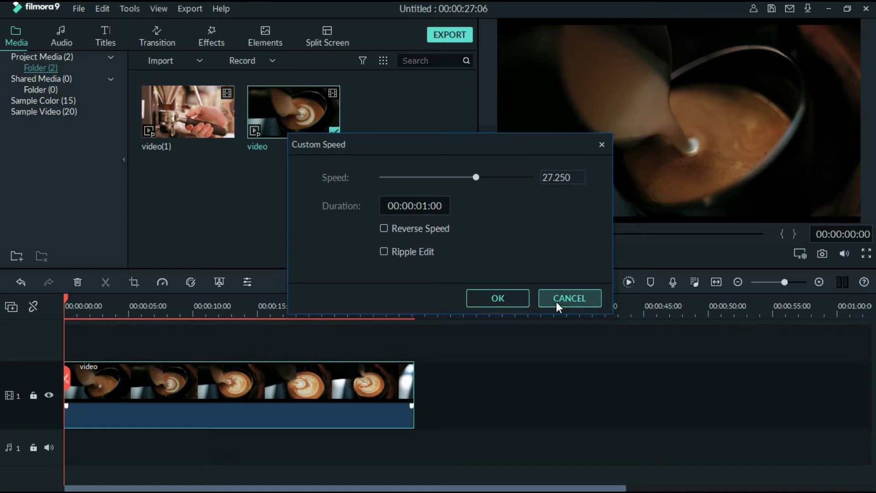
# - Split the clip at 00:00:05:23 and at 00:00:18:00 to isolate its middle segment
pyautogui.click(132, 309)
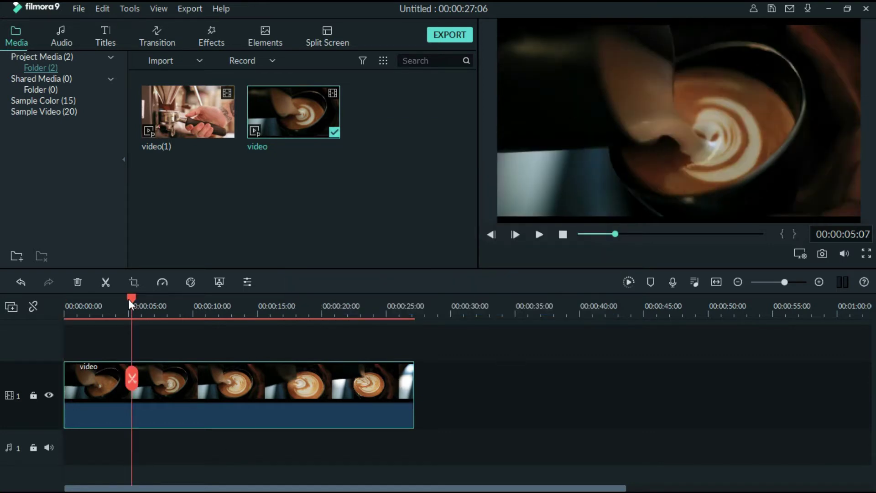
pyautogui.click(119, 302)
pyautogui.moveTo(120, 379); pyautogui.dragTo(140, 379)
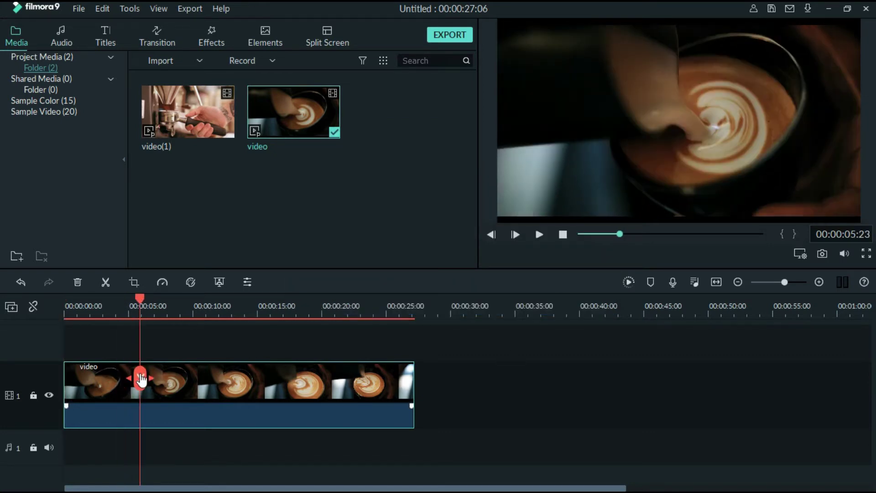
pyautogui.click(140, 379)
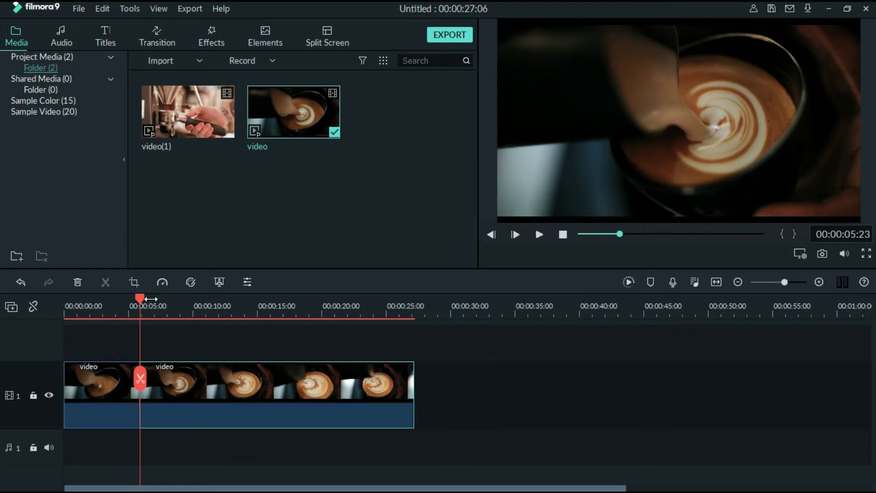
pyautogui.moveTo(151, 299); pyautogui.dragTo(295, 303)
pyautogui.click(296, 378)
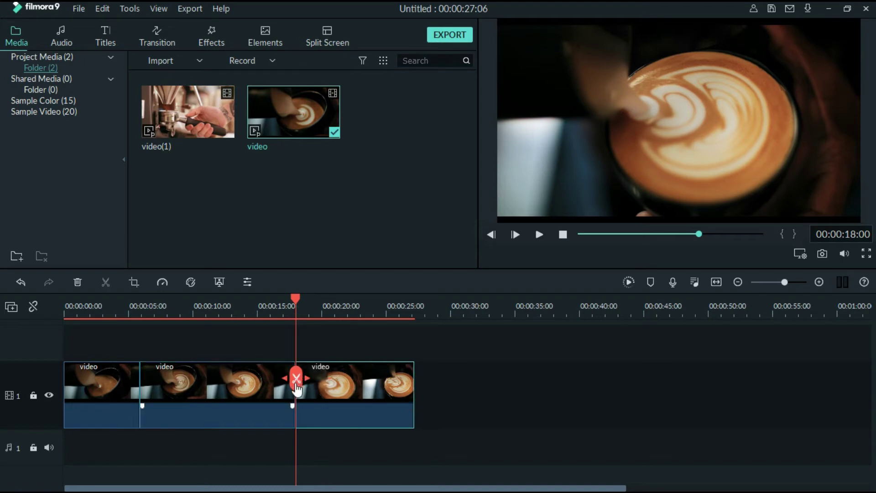
# - Try the 2x fast speed preset on the middle segment and undo it
pyautogui.click(223, 374)
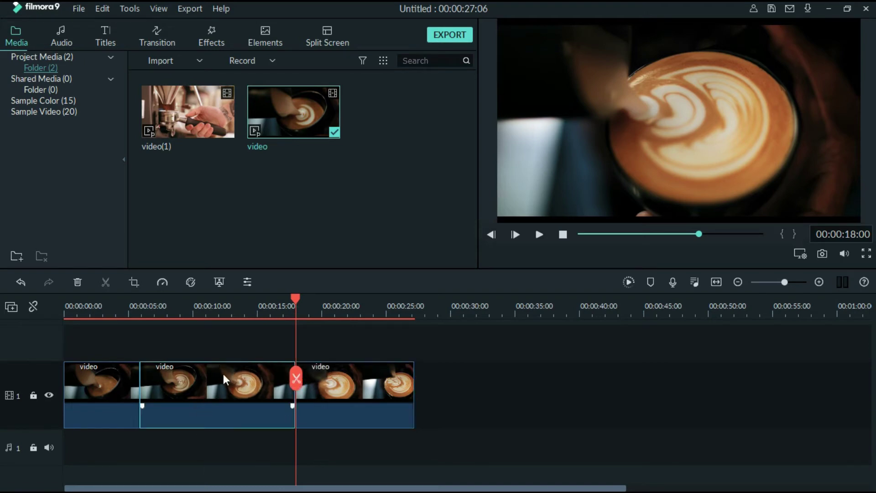
pyautogui.click(163, 282)
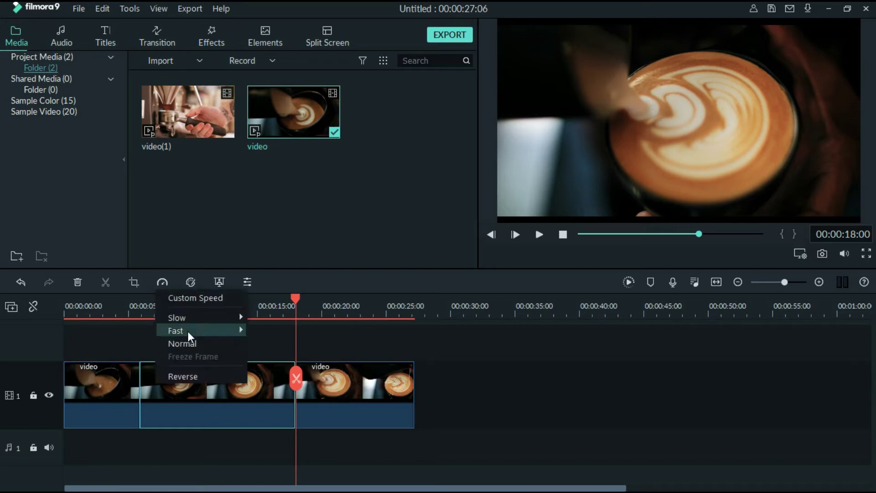
pyautogui.moveTo(187, 330)
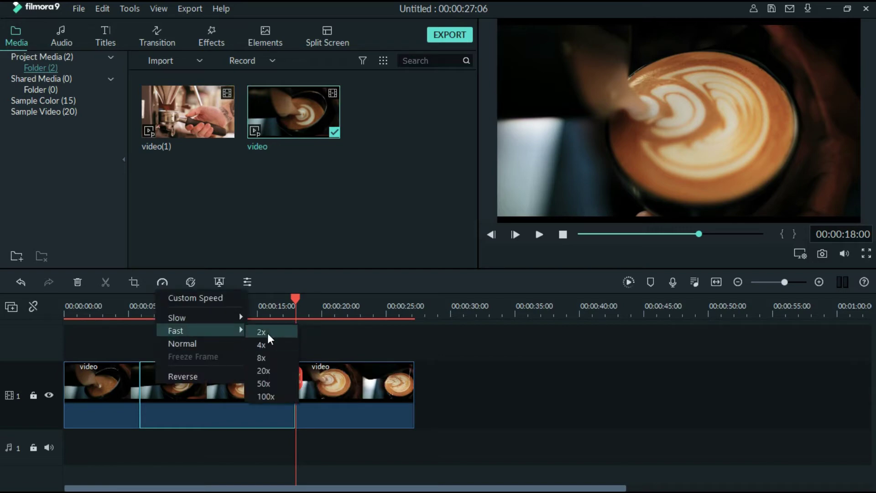
pyautogui.click(267, 333)
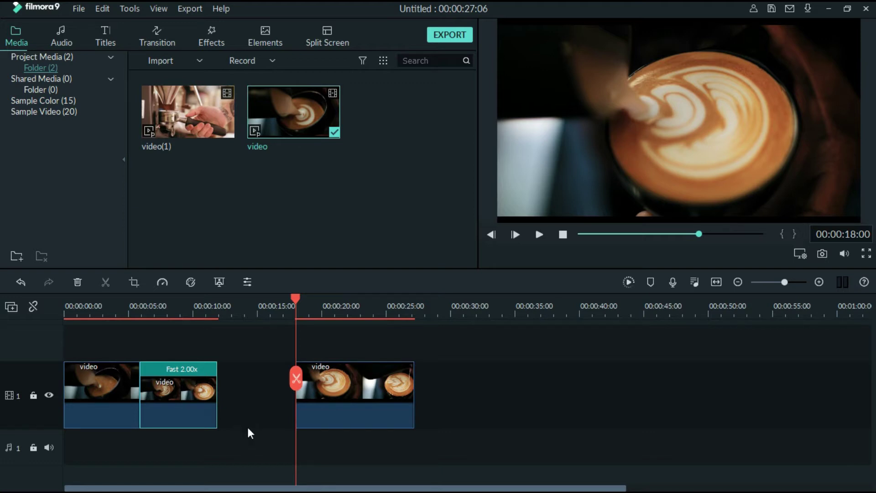
pyautogui.hotkey('ctrl', 'z')
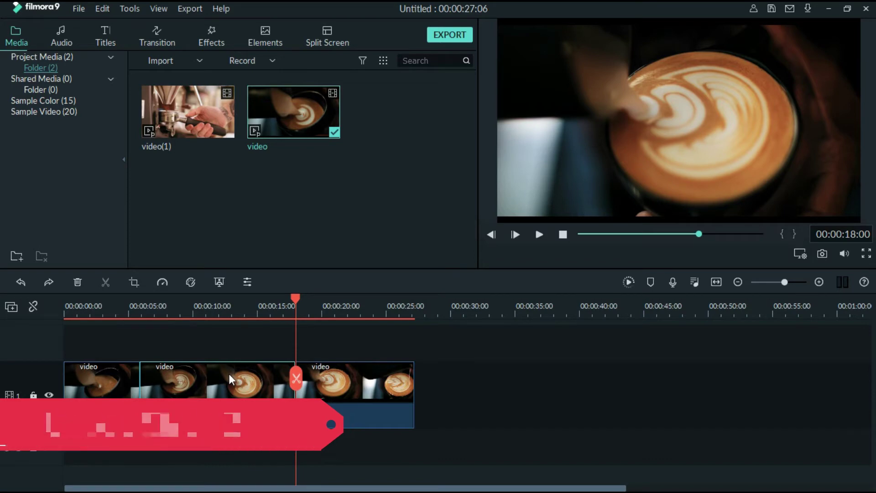
# - Set the middle segment's custom speed to 2 with Ripple Edit enabled and apply it
pyautogui.hotkey('ctrl', 'r')
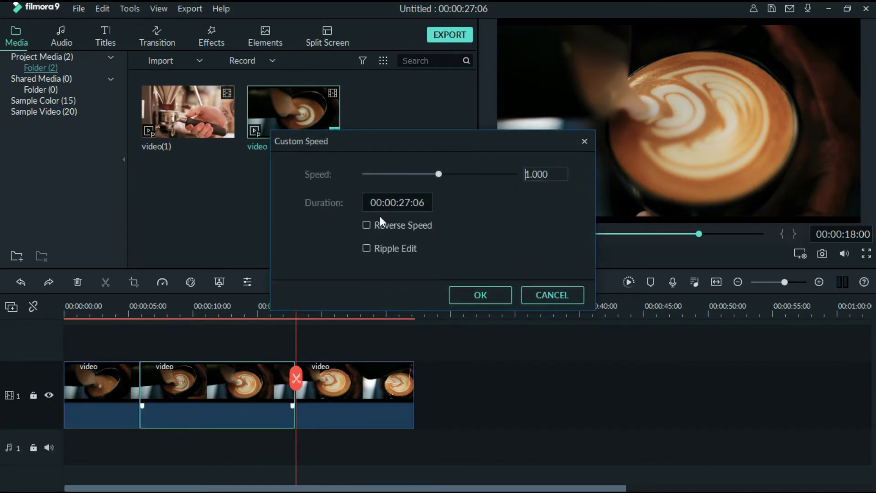
pyautogui.doubleClick(541, 174)
pyautogui.write('2')
pyautogui.click(388, 248)
pyautogui.click(480, 295)
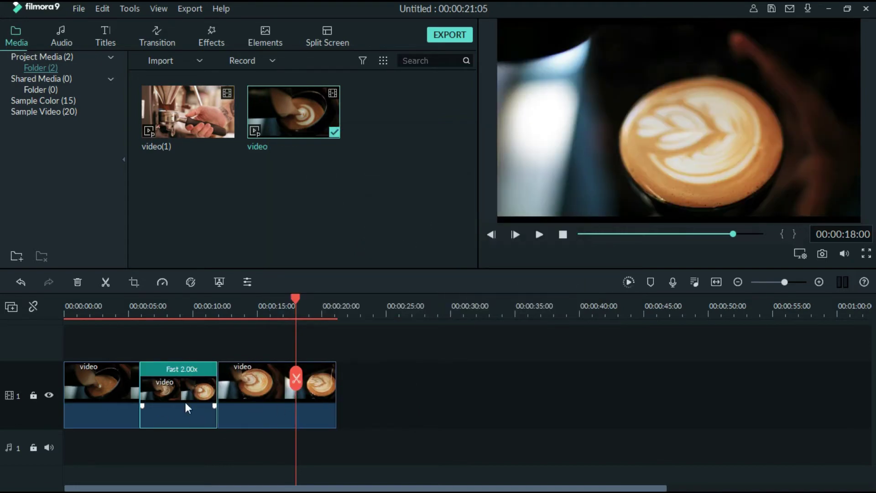
# - Play the timeline from about 00:00:05:20 to review the sped-up middle segment
pyautogui.click(138, 307)
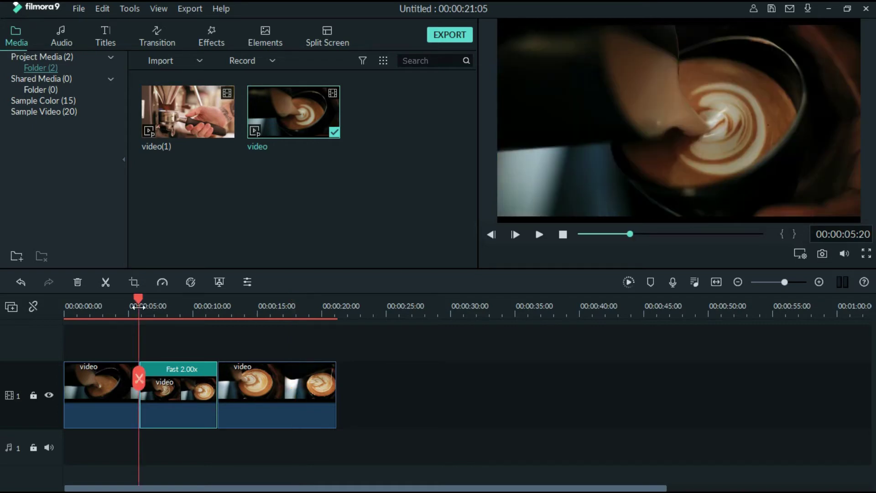
pyautogui.press('space')
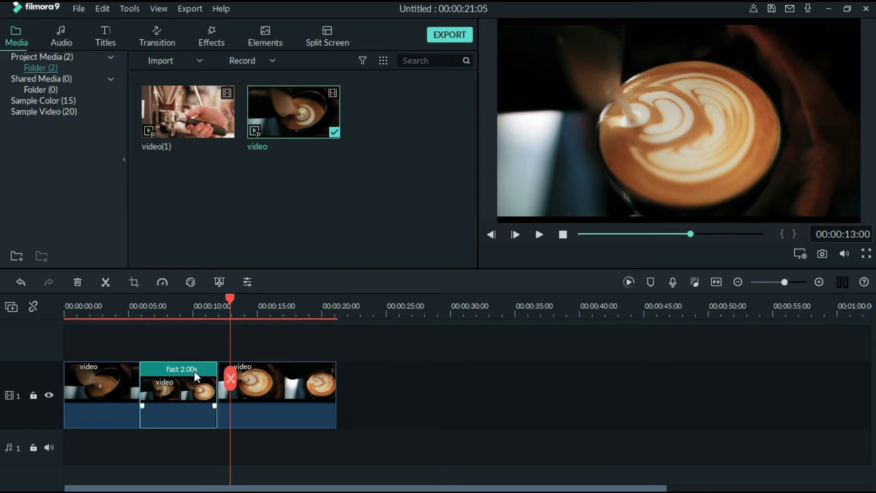
# - Change the middle segment's speed to the 8x fast preset
pyautogui.rightClick(194, 371)
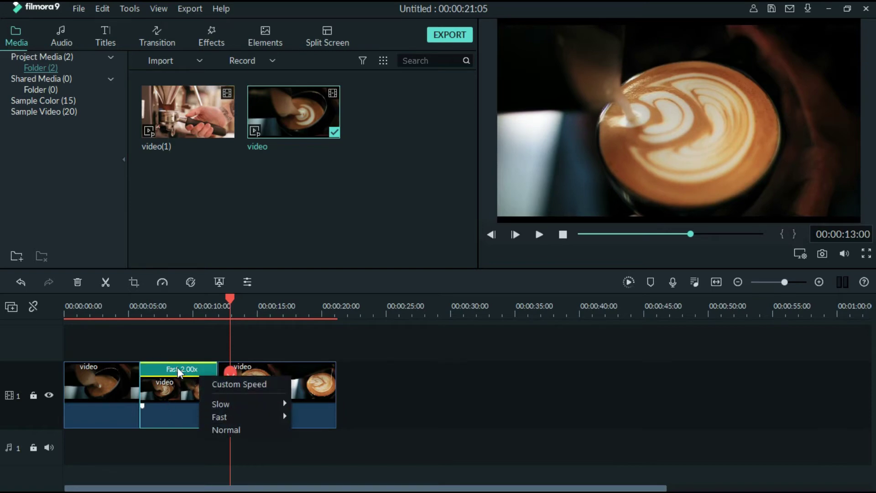
pyautogui.click(179, 370)
pyautogui.rightClick(179, 370)
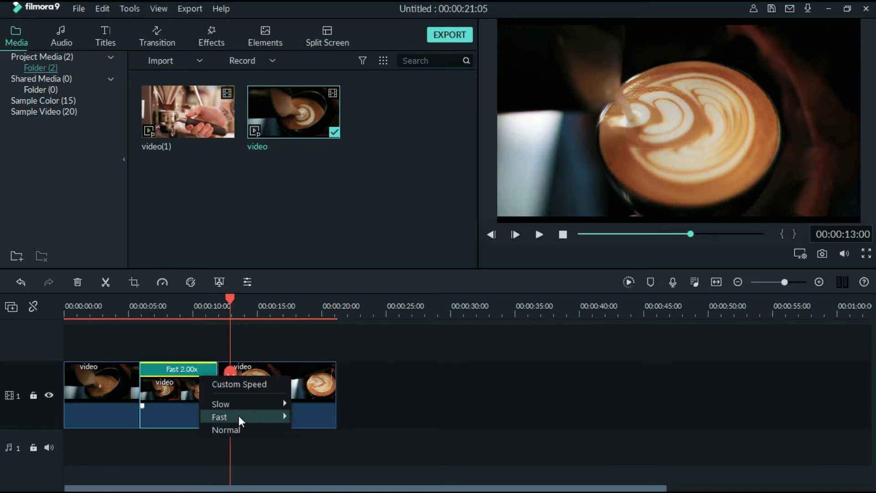
pyautogui.moveTo(239, 417)
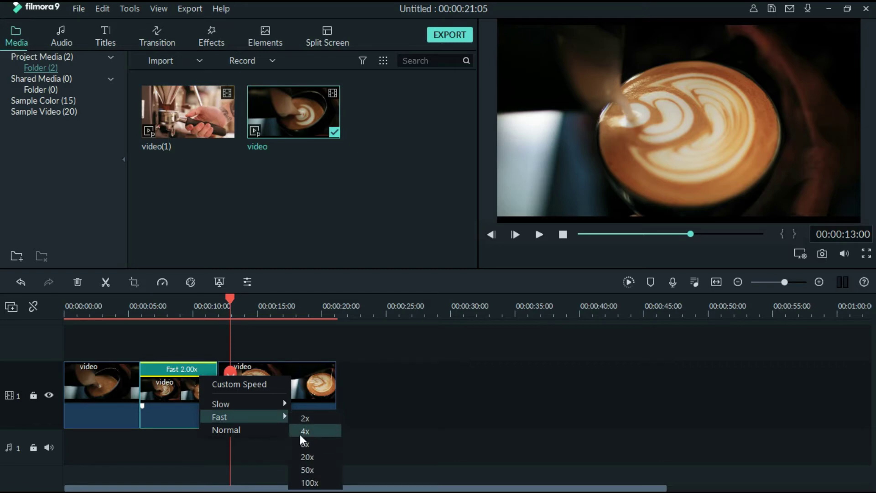
pyautogui.click(298, 441)
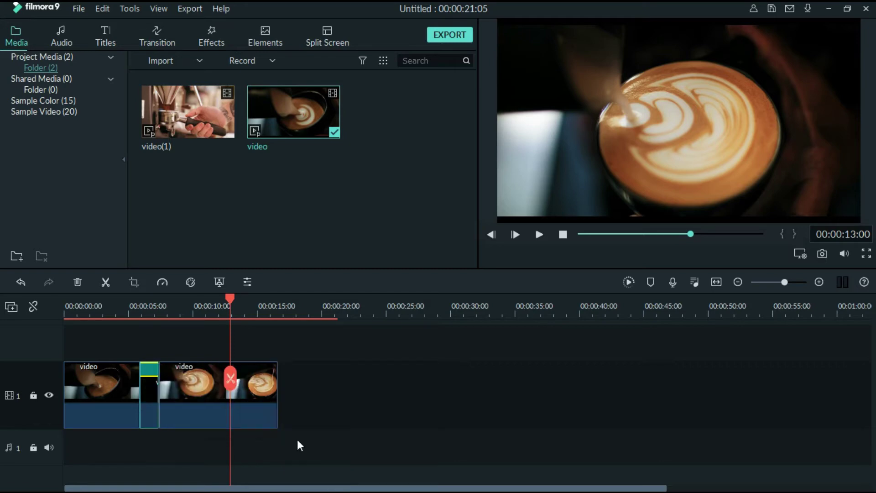
# - Play back the edited timeline from near its start through the faster middle segment and stop playback
pyautogui.click(101, 310)
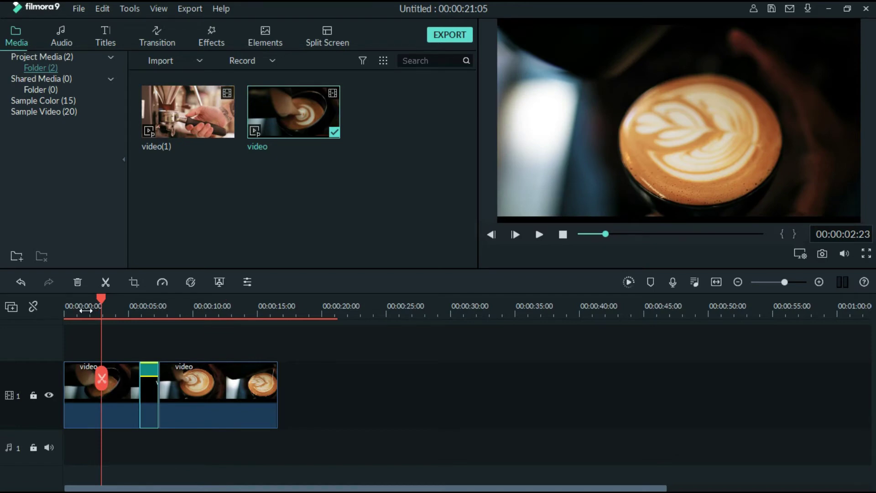
pyautogui.click(537, 234)
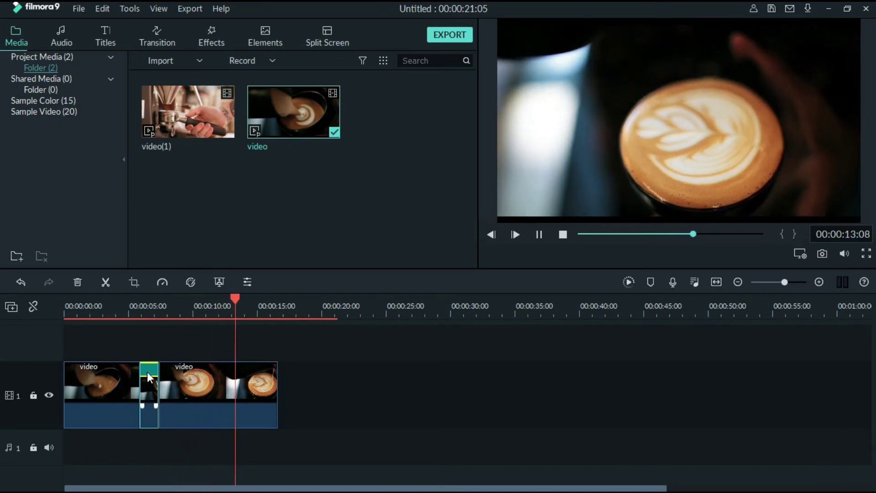
pyautogui.press('space')
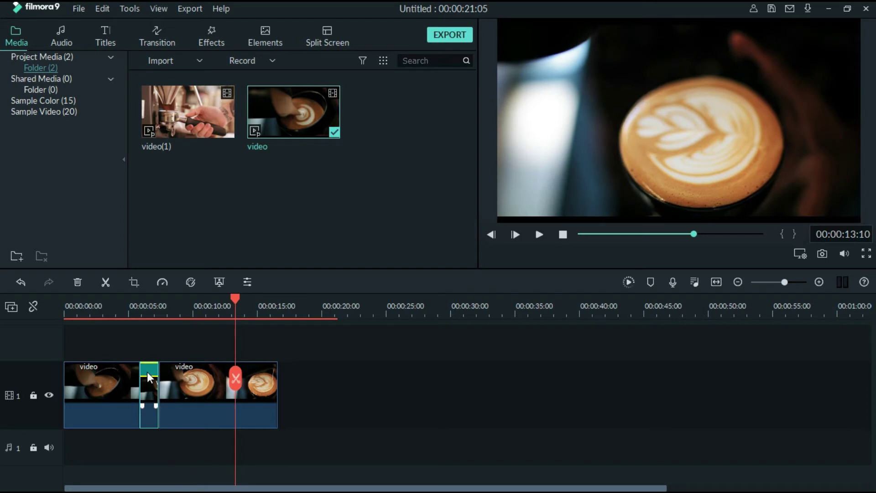
# - Return the middle segment to normal playback by setting its custom speed to 1 with Ripple Edit enabled
pyautogui.rightClick(171, 375)
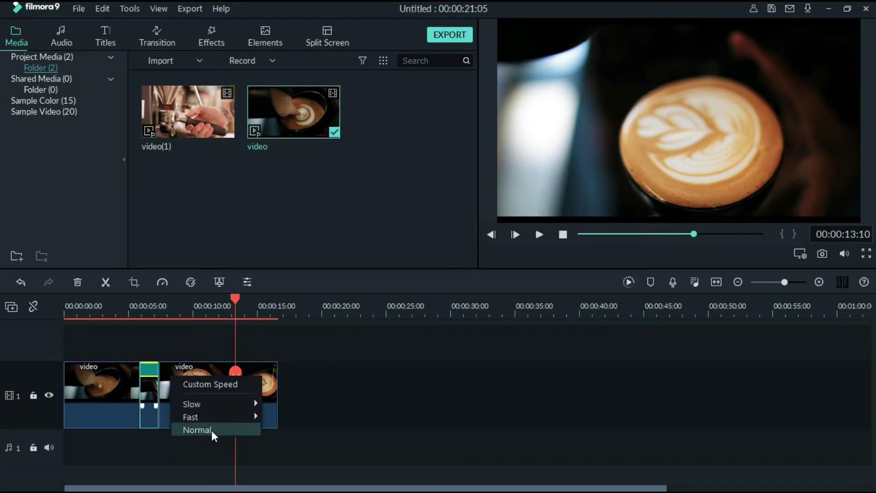
pyautogui.click(148, 417)
pyautogui.hotkey('ctrl', 'r')
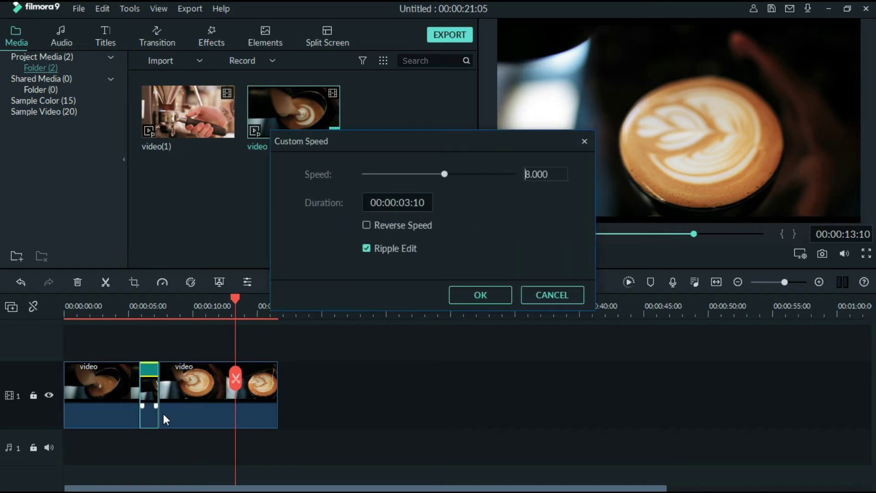
pyautogui.doubleClick(546, 174)
pyautogui.write('1')
pyautogui.press('Return')
pyautogui.click(466, 292)
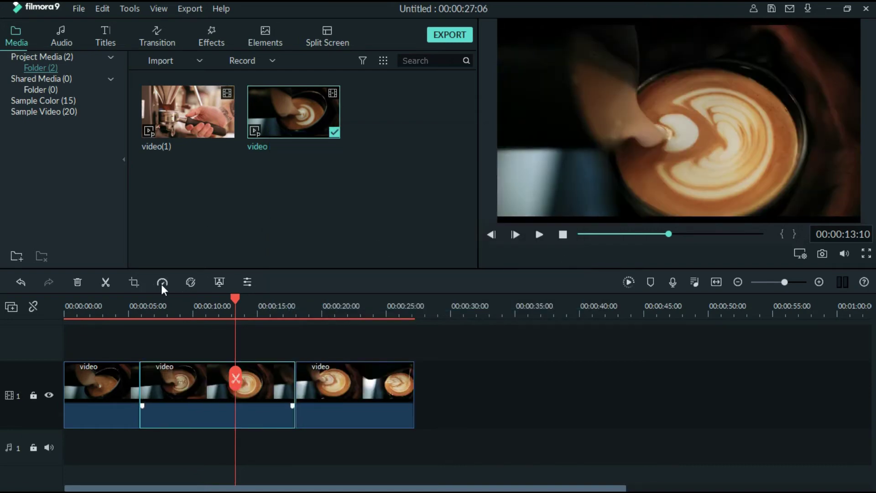
pyautogui.click(162, 283)
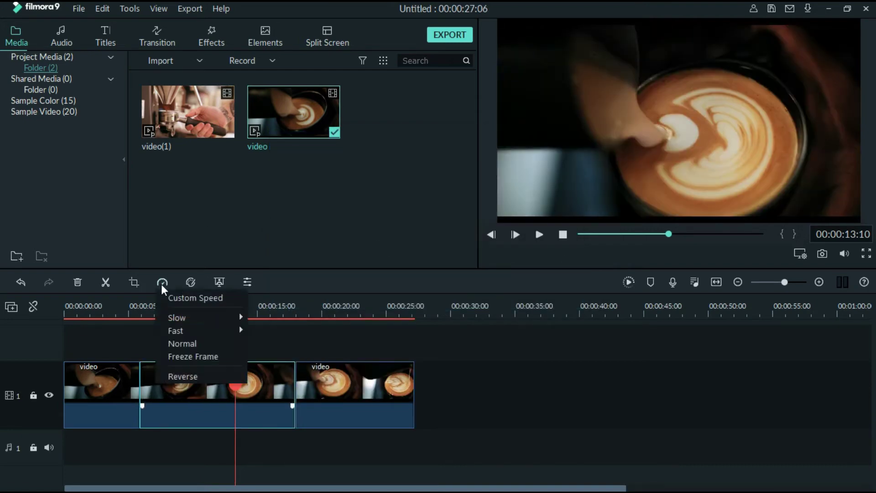
pyautogui.click(186, 344)
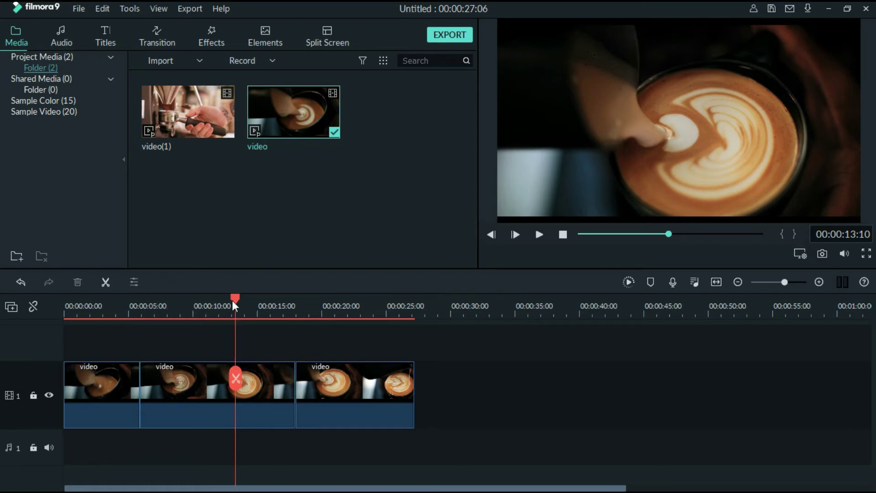
# - Slow the middle segment to a custom speed of 0.5 with Ripple Edit enabled
pyautogui.moveTo(232, 301); pyautogui.dragTo(115, 305)
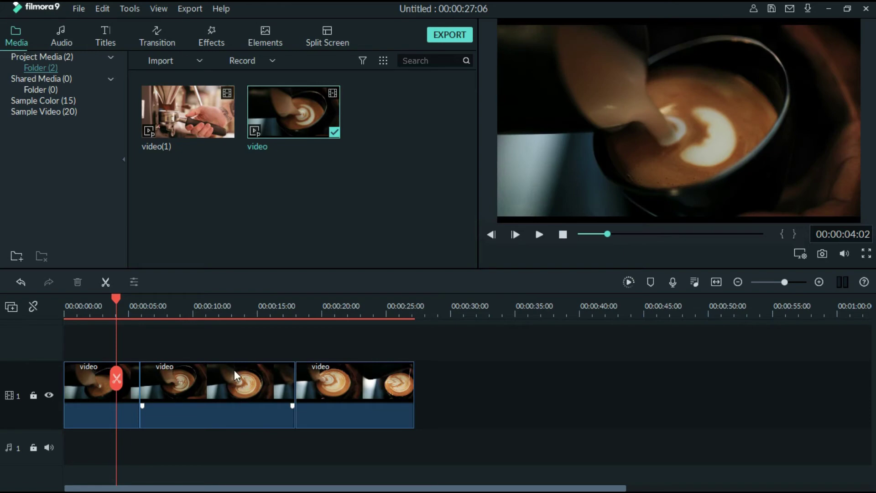
pyautogui.click(234, 370)
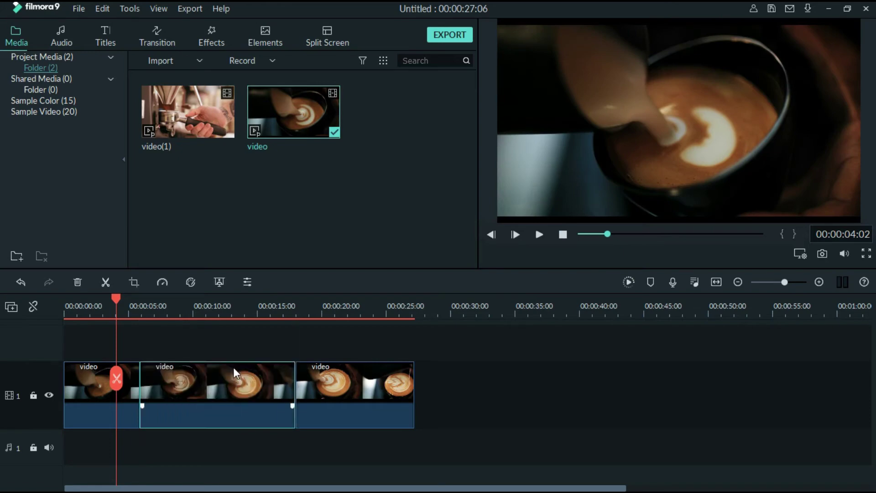
pyautogui.hotkey('ctrl', 'r')
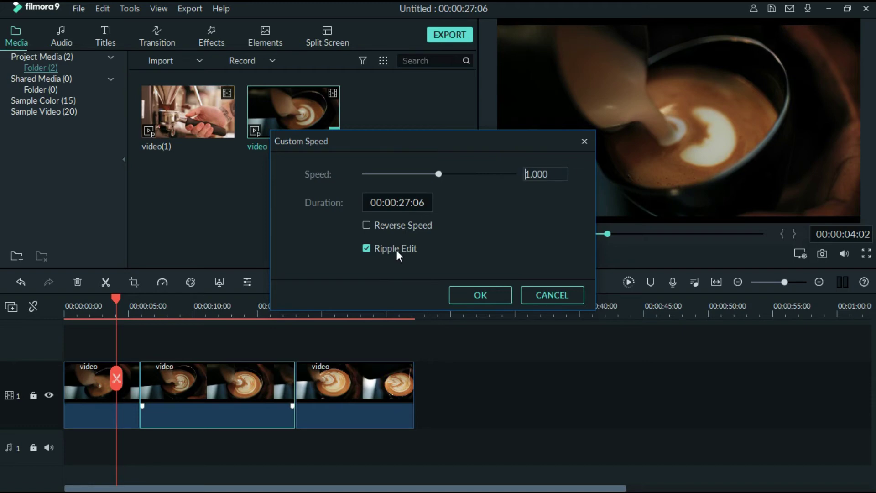
pyautogui.doubleClick(542, 172)
pyautogui.write('0.5')
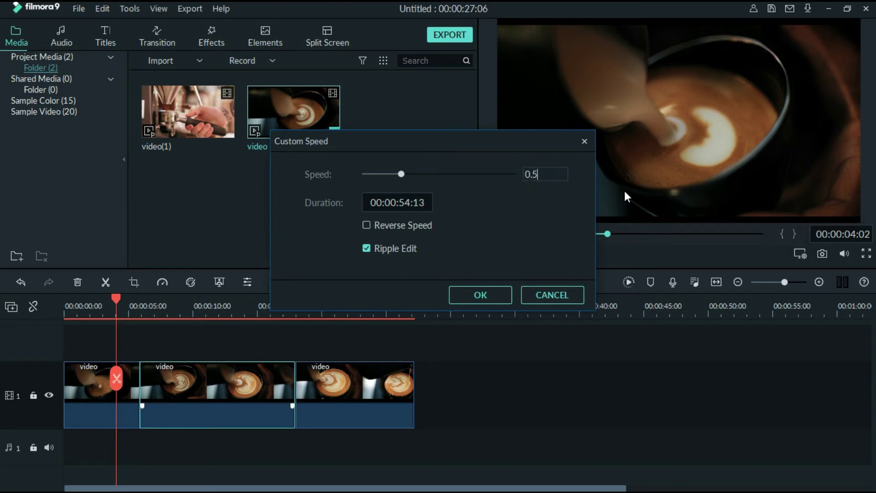
pyautogui.click(497, 297)
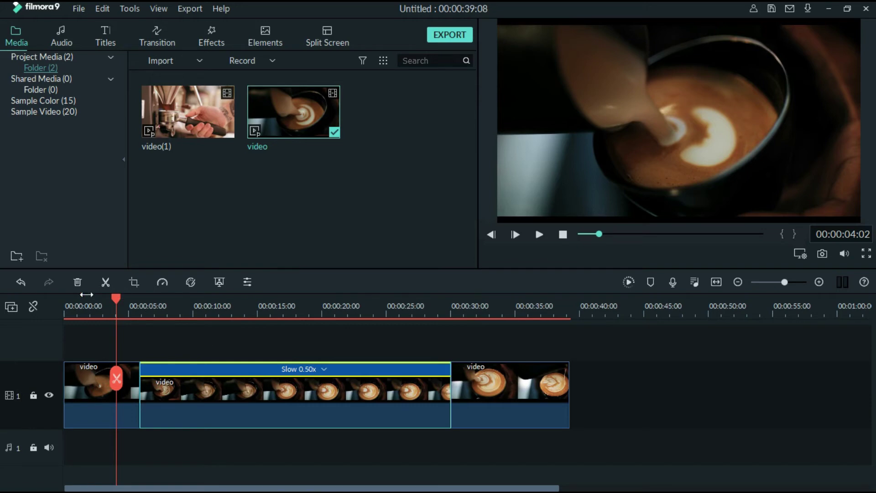
# - Play back the timeline from near its start through the slowed middle segment, pausing in the last segment
pyautogui.click(74, 299)
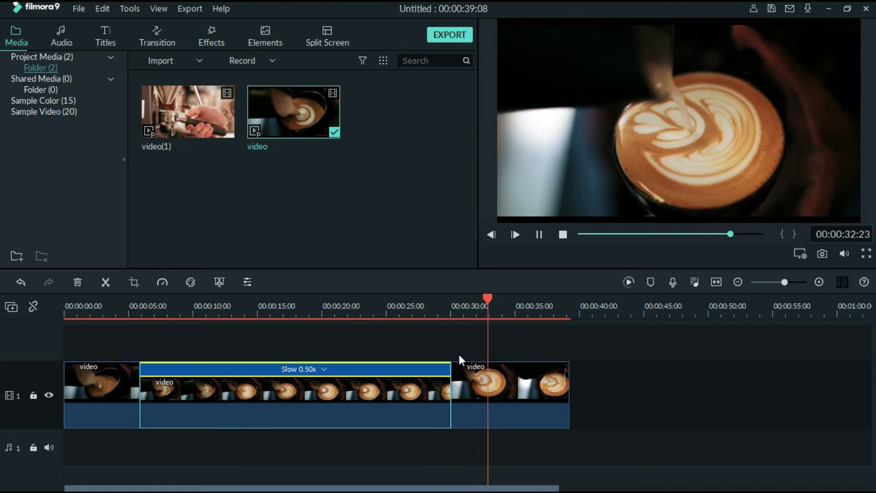
pyautogui.press('space')
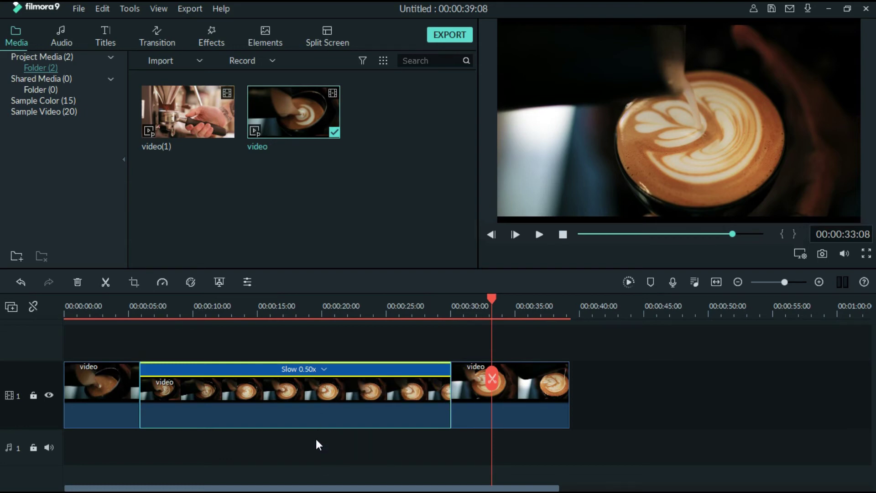
# - Undo the middle segment's slow-down and return the playhead to about 00:00:00:21
pyautogui.hotkey('ctrl', 'z')
pyautogui.moveTo(143, 301); pyautogui.dragTo(96, 300)
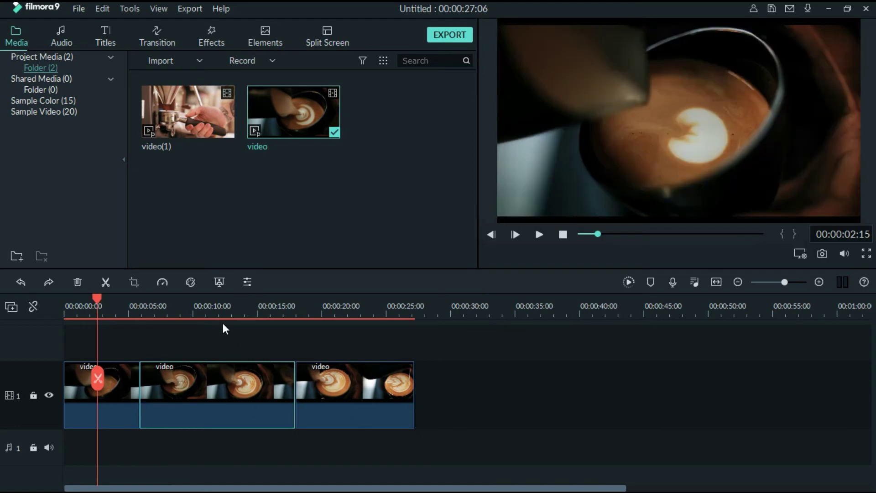
pyautogui.moveTo(94, 299); pyautogui.dragTo(74, 298)
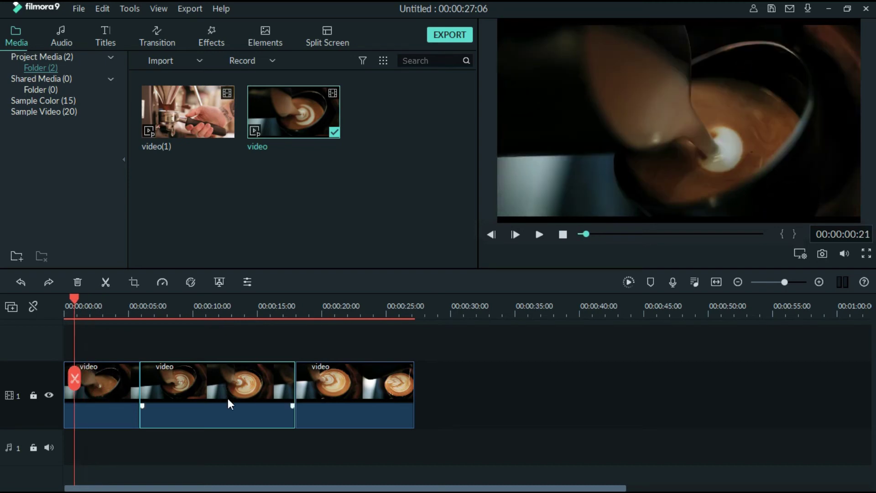
# - Set the middle segment's custom speed to 4.0 with Ripple Edit enabled and apply it
pyautogui.click(180, 368)
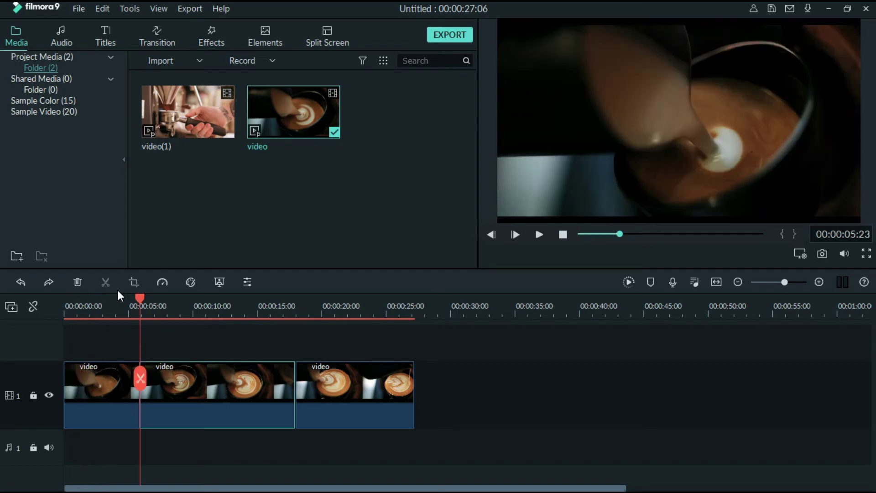
pyautogui.scroll(-2, 136, 301)
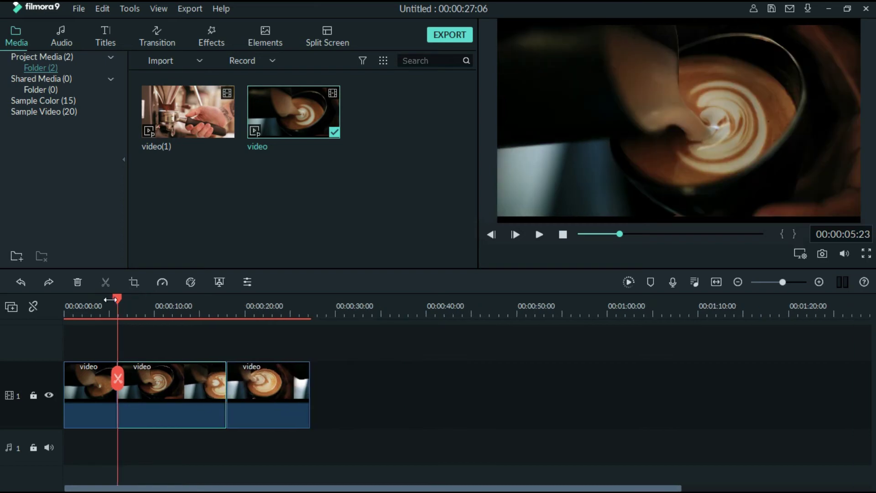
pyautogui.scroll(4, 140, 308)
pyautogui.scroll(-2, 139, 312)
pyautogui.scroll(3, 139, 311)
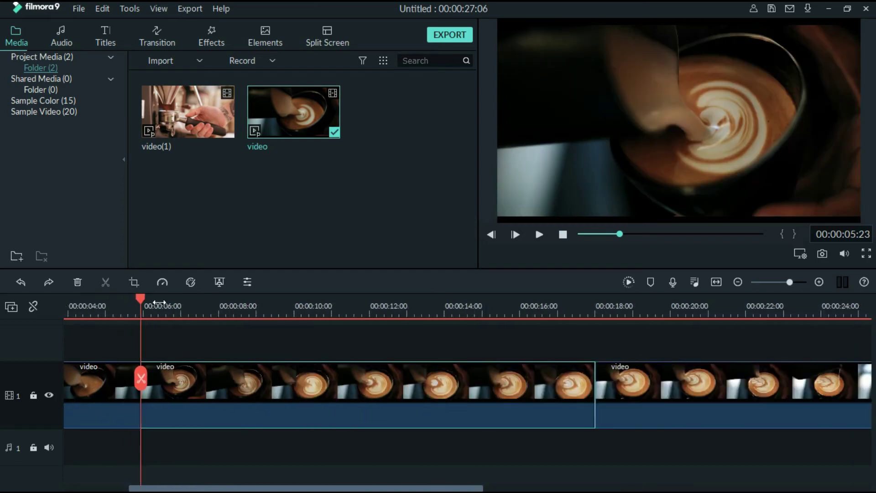
pyautogui.scroll(-2, 252, 399)
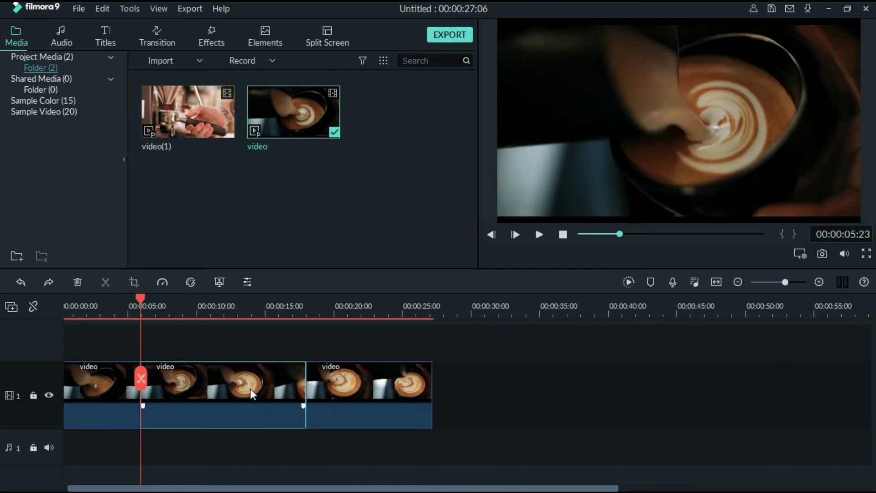
pyautogui.hotkey('ctrl', 'r')
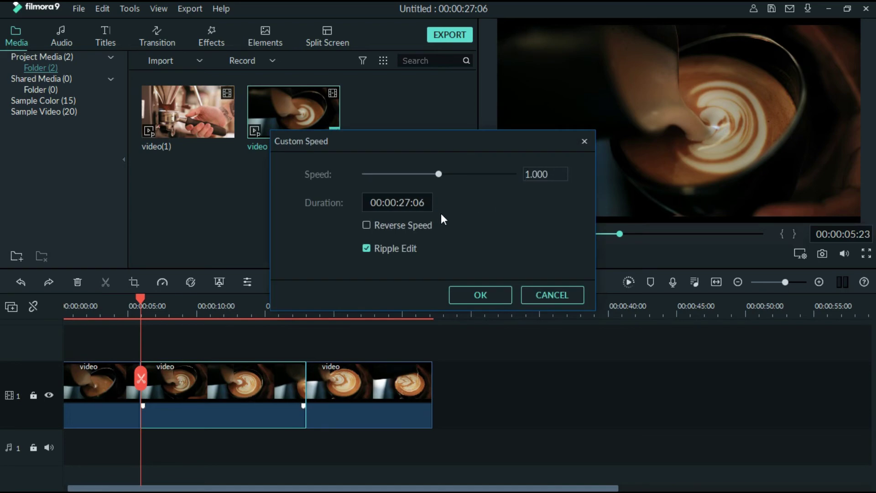
pyautogui.doubleClick(535, 175)
pyautogui.write('4.0')
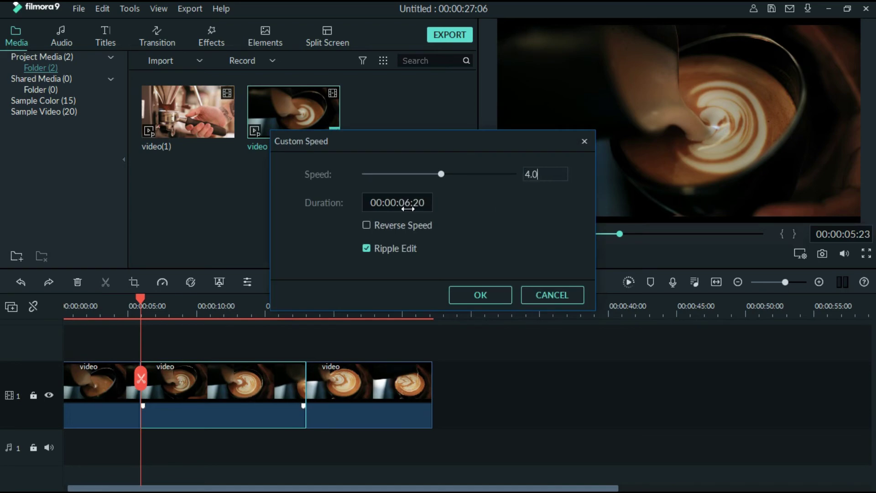
pyautogui.click(388, 234)
pyautogui.click(481, 294)
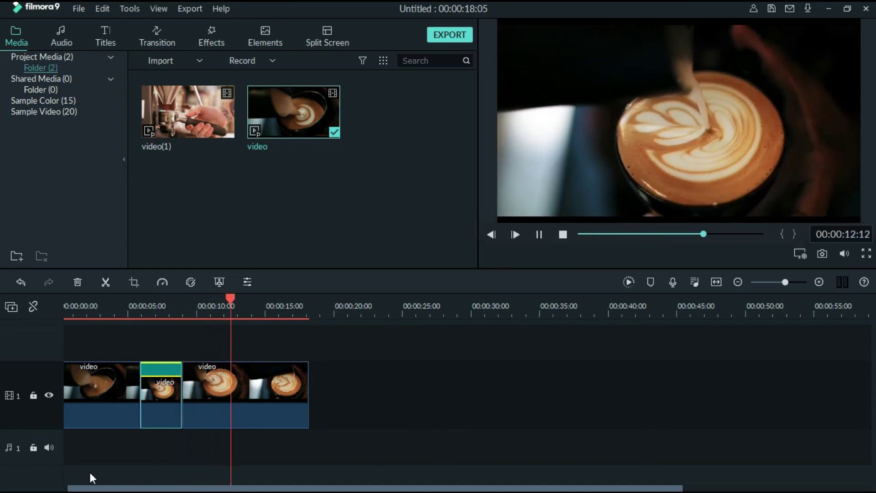
# - Stop the preview playback and undo the middle segment's 4x speed change
pyautogui.click(233, 418)
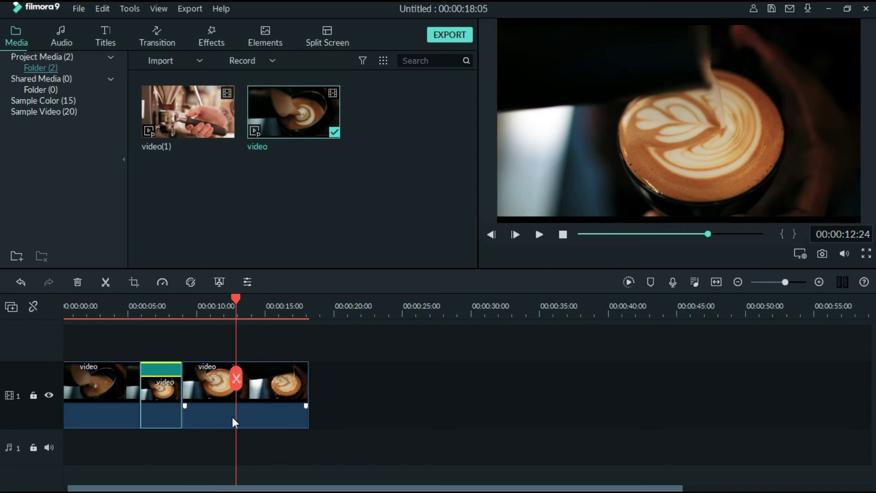
pyautogui.hotkey('ctrl', 'z')
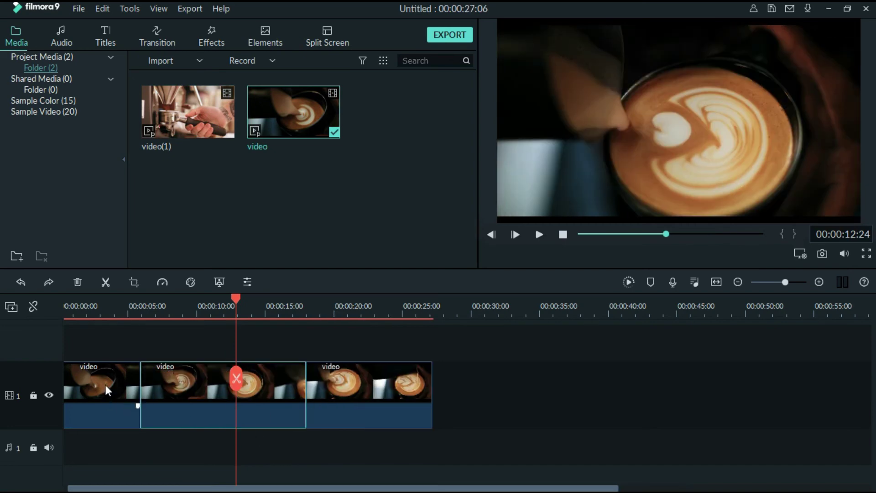
# - Delete all three video segments and place the video(1) clip at the start of video track 1
pyautogui.keyDown('ctrl'); pyautogui.click(106, 384); pyautogui.keyUp('ctrl')
pyautogui.keyDown('ctrl'); pyautogui.click(360, 384); pyautogui.keyUp('ctrl')
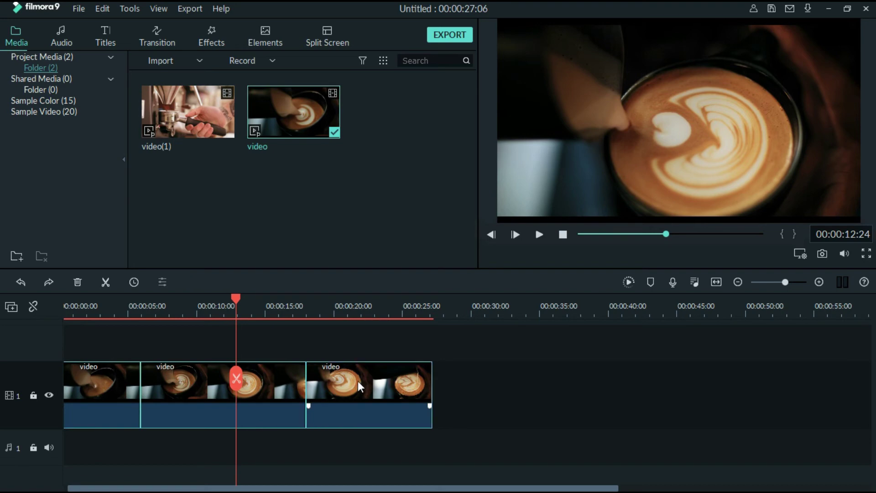
pyautogui.press('Delete')
pyautogui.moveTo(190, 111); pyautogui.dragTo(59, 413)
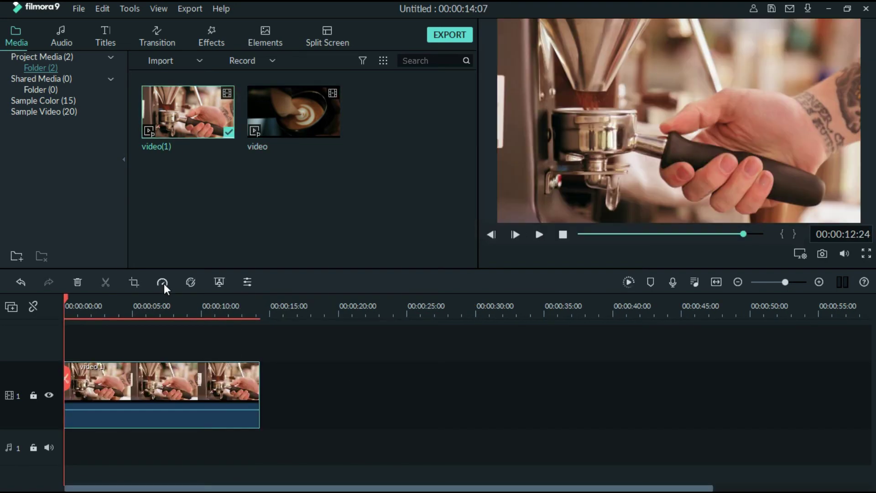
# - Add a freeze frame to the video(1) clip at 00:00:03:23
pyautogui.click(162, 282)
pyautogui.click(67, 305)
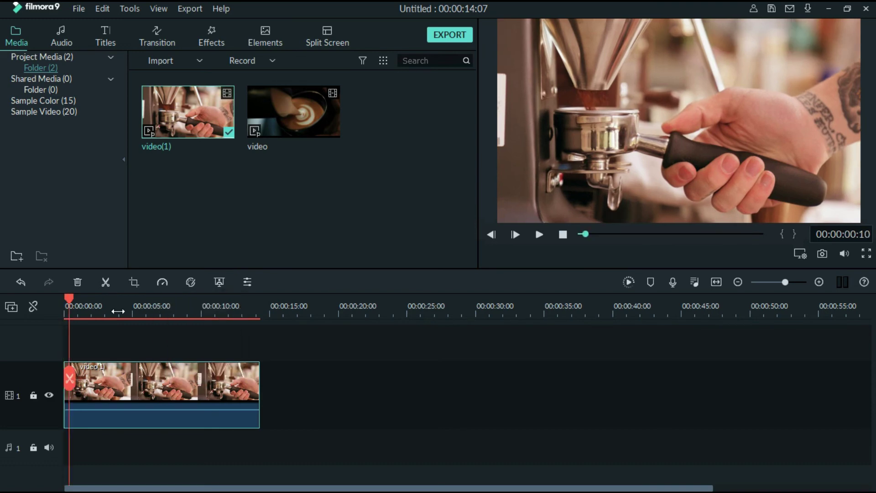
pyautogui.click(120, 303)
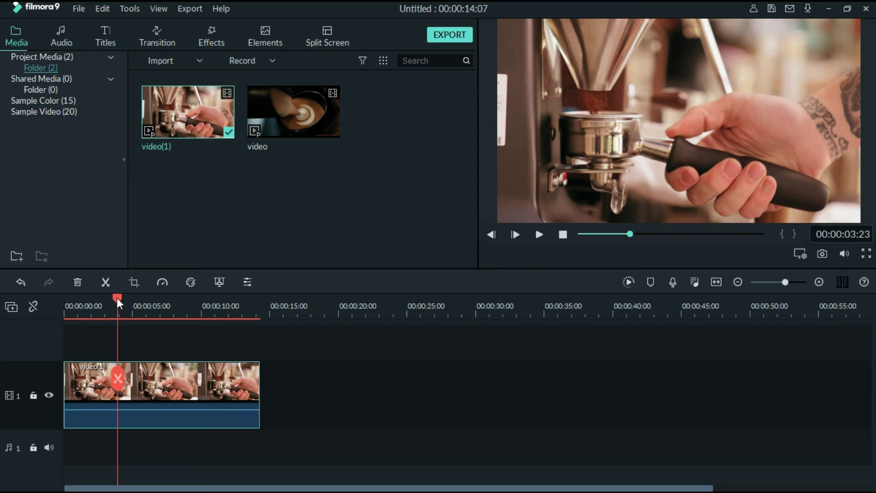
pyautogui.click(164, 281)
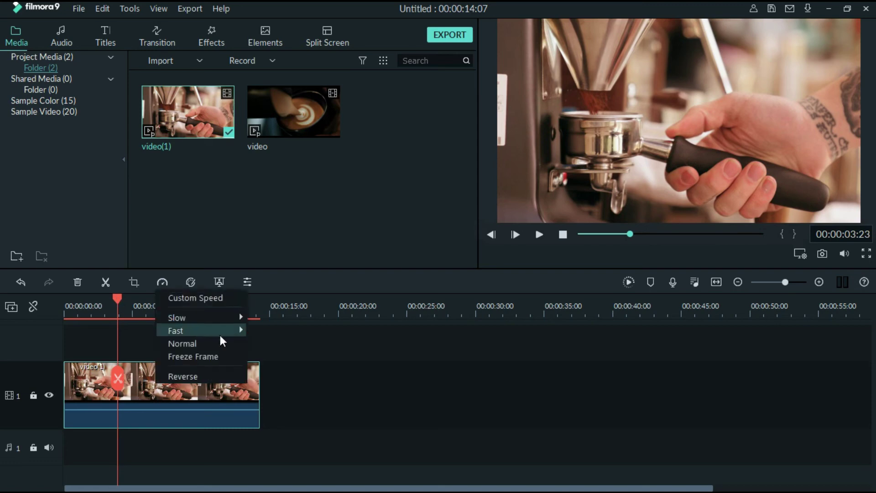
pyautogui.click(215, 357)
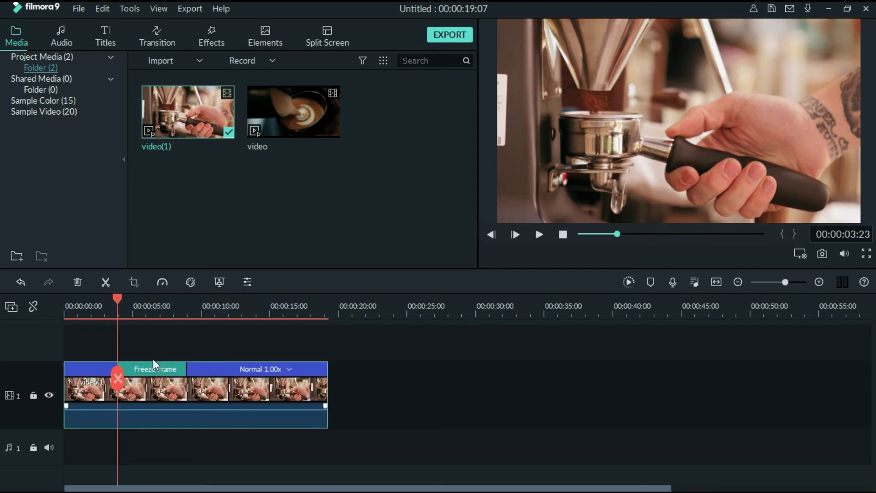
# - Play back the video(1) clip from near its start through the freeze frame and pause at about 00:00:15:01
pyautogui.click(69, 315)
pyautogui.press('space')
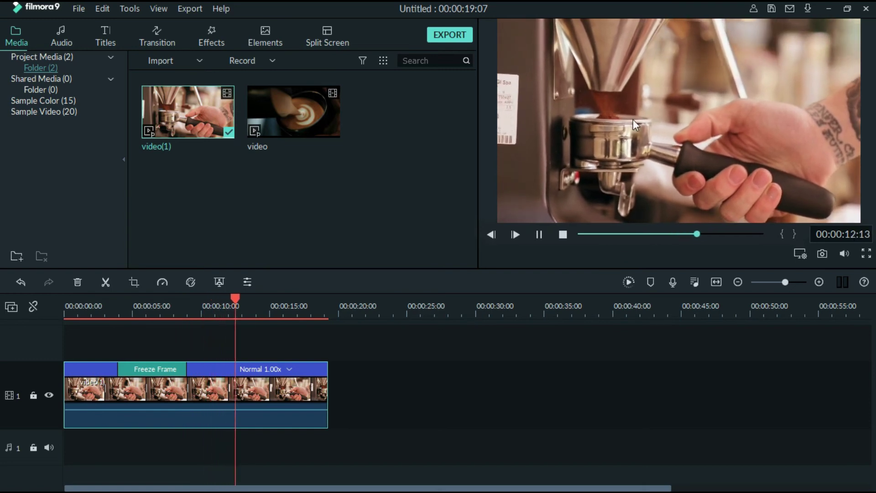
pyautogui.press('space')
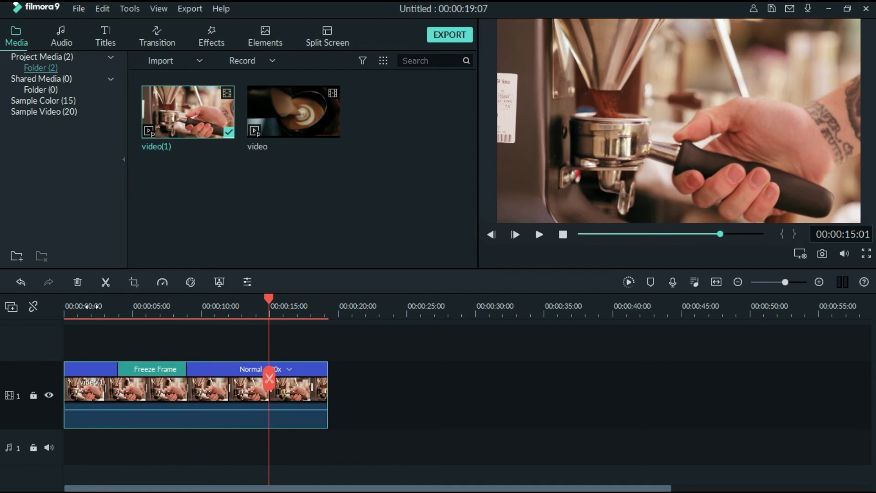
pyautogui.click(158, 393)
pyautogui.hotkey('ctrl', 'r')
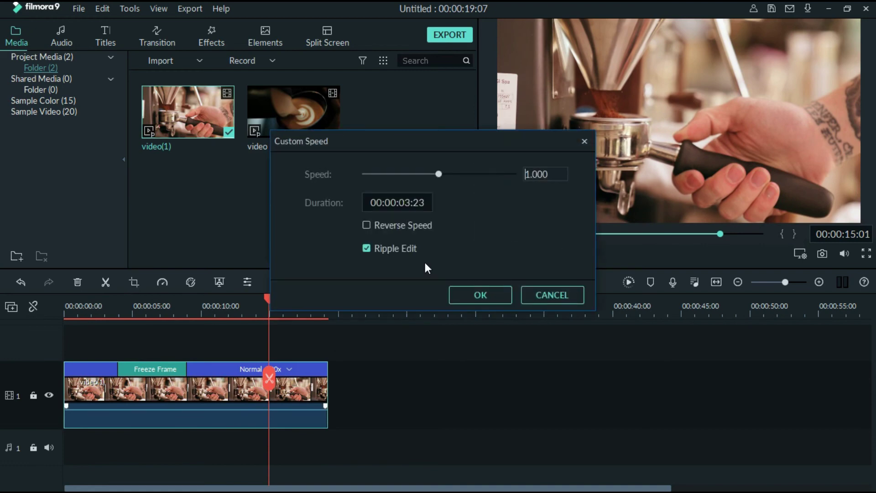
pyautogui.click(540, 292)
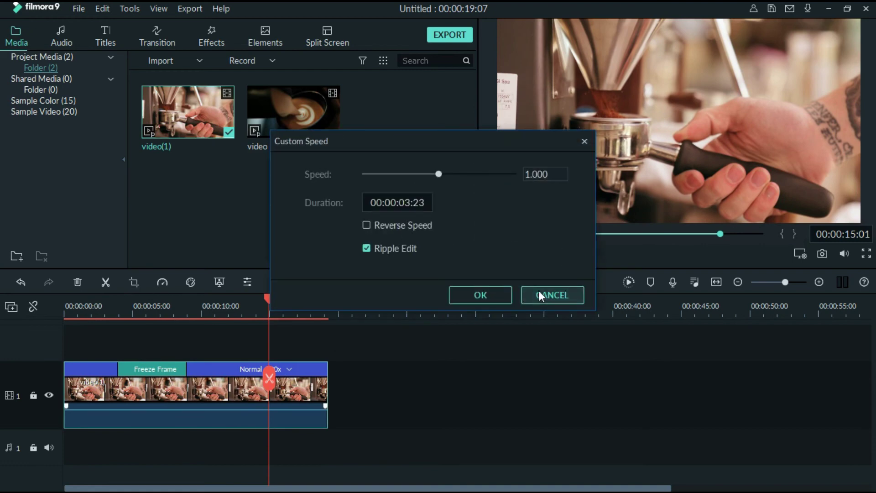
pyautogui.click(164, 283)
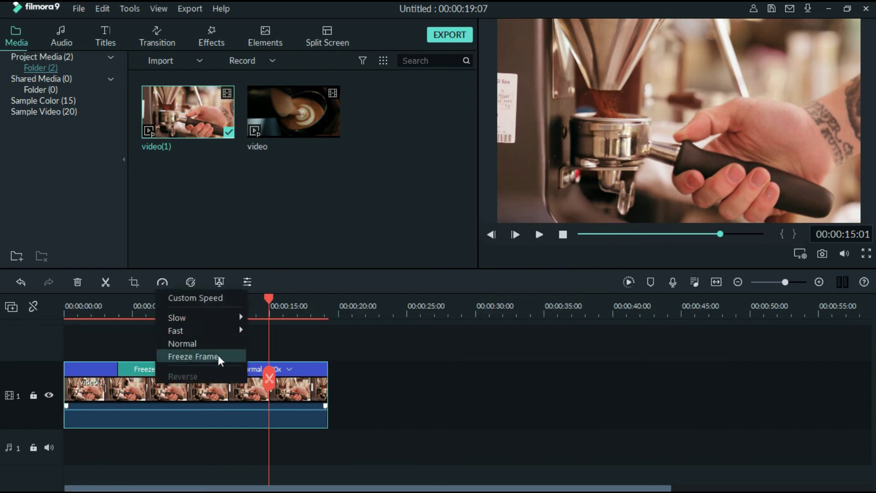
pyautogui.click(263, 314)
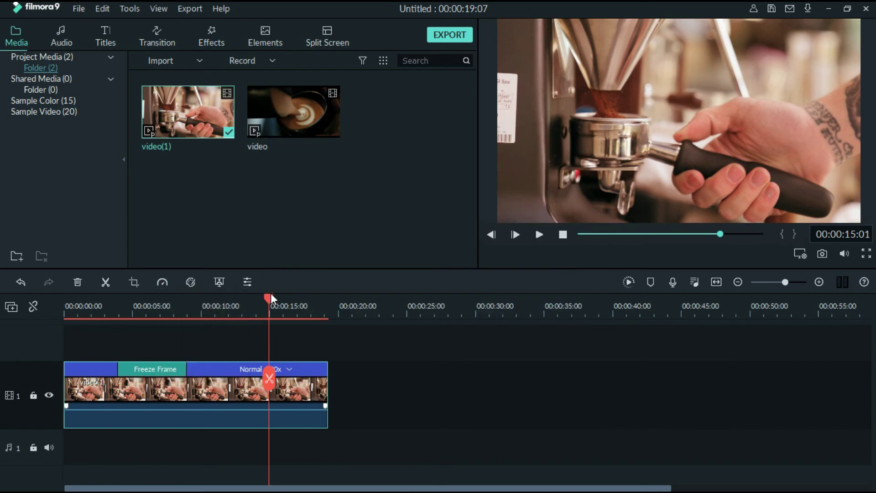
# - Set the default freeze duration to 2.00 seconds in the editing preferences and apply the change
pyautogui.moveTo(270, 299); pyautogui.dragTo(161, 300)
pyautogui.click(79, 8)
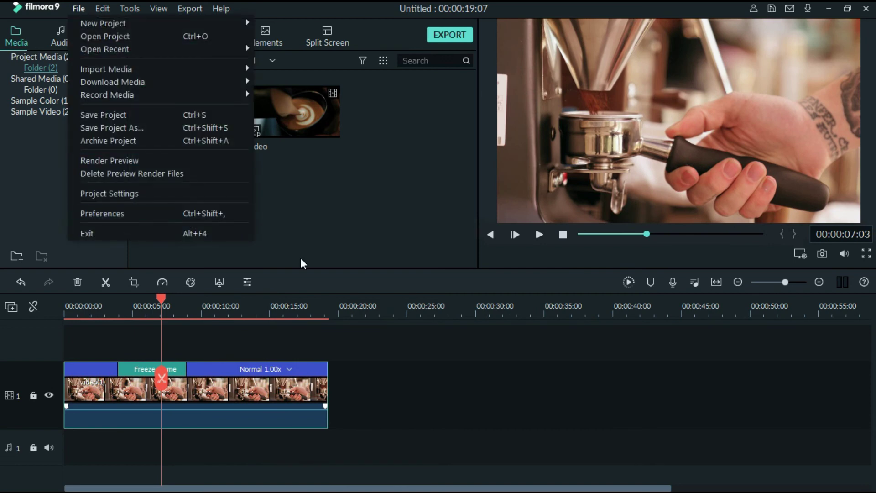
pyautogui.click(319, 264)
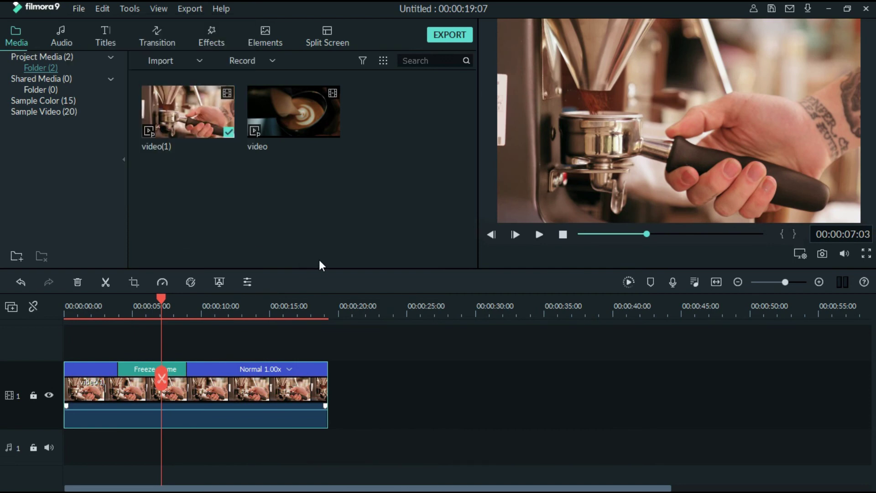
pyautogui.hotkey('ctrl', 'shift', ',')
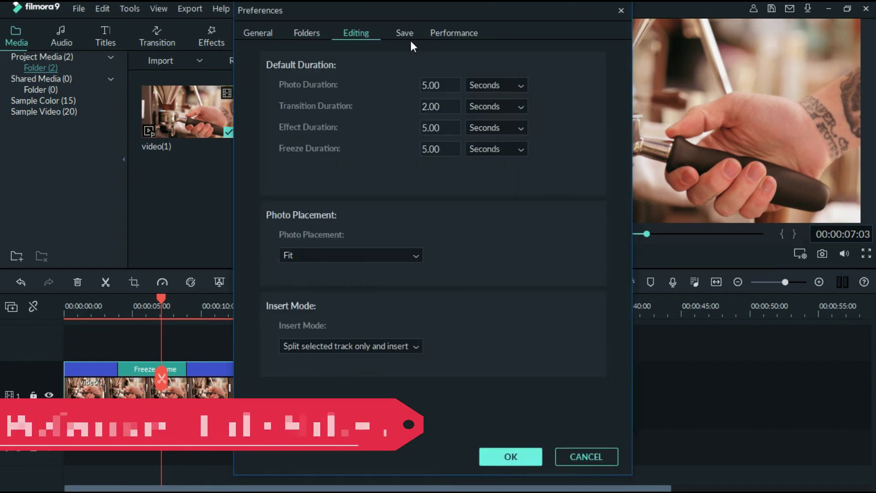
pyautogui.moveTo(404, 10); pyautogui.dragTo(408, 19)
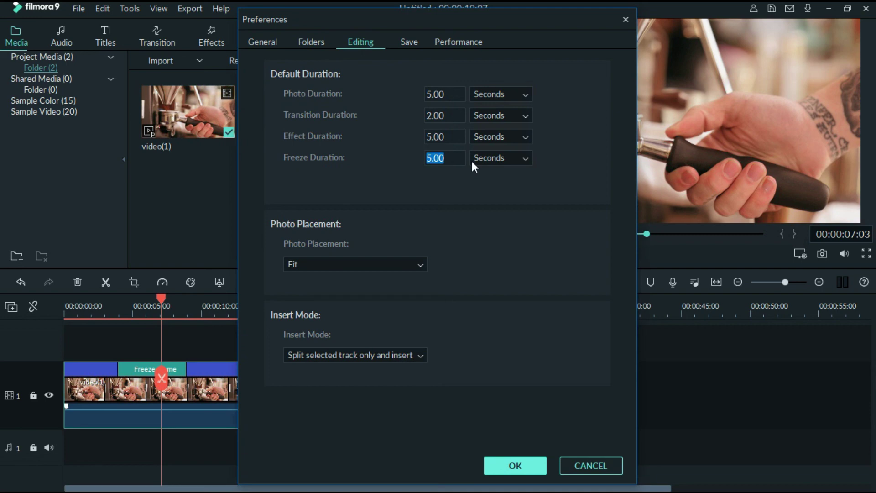
pyautogui.write('2.00')
pyautogui.click(515, 466)
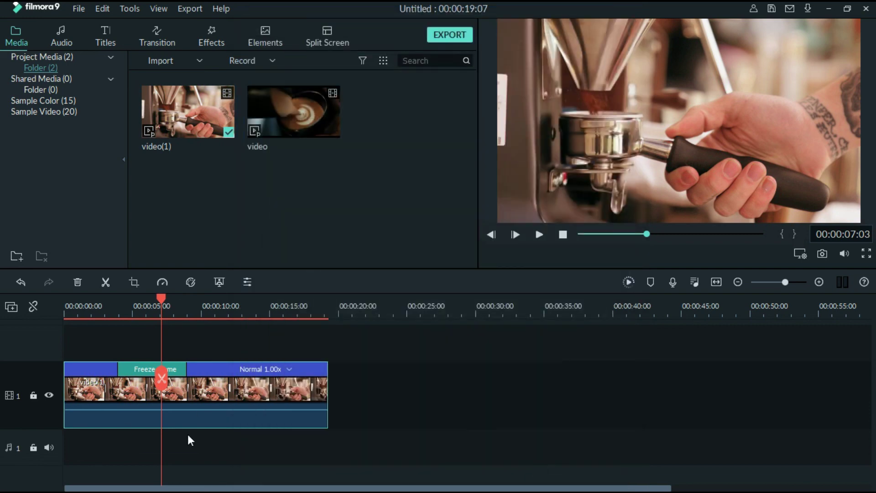
# - Add a second freeze frame to the video(1) clip at 00:00:11:01, and return the playhead to 00:00:10:17
pyautogui.click(215, 310)
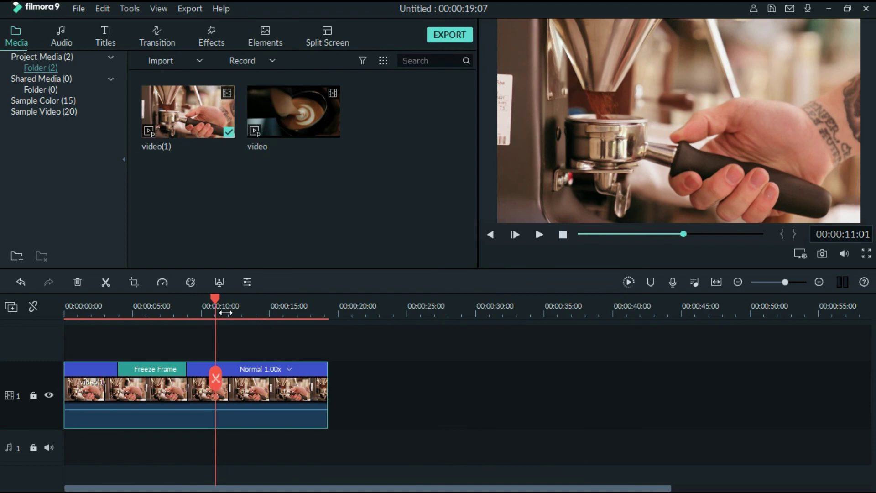
pyautogui.hotkey('alt', 'f')
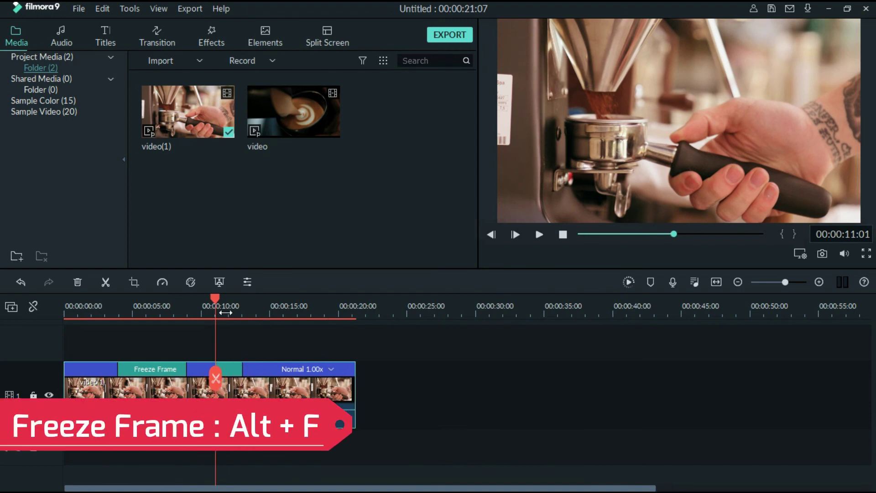
pyautogui.click(210, 312)
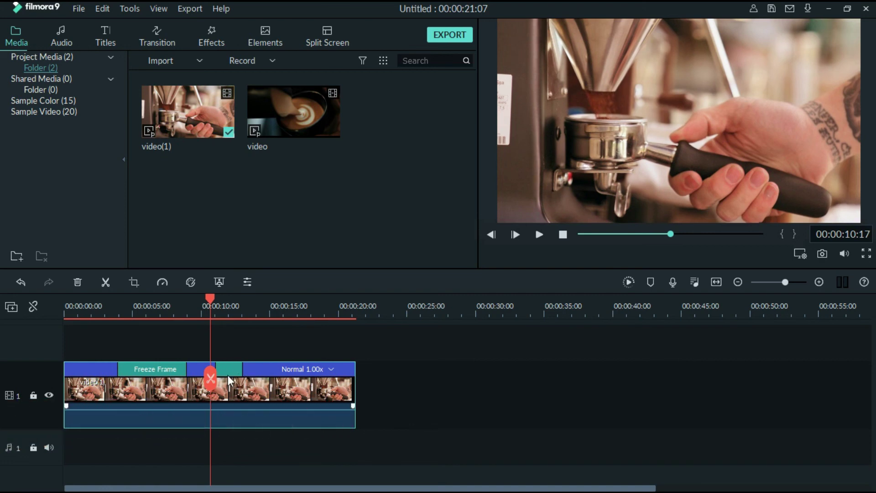